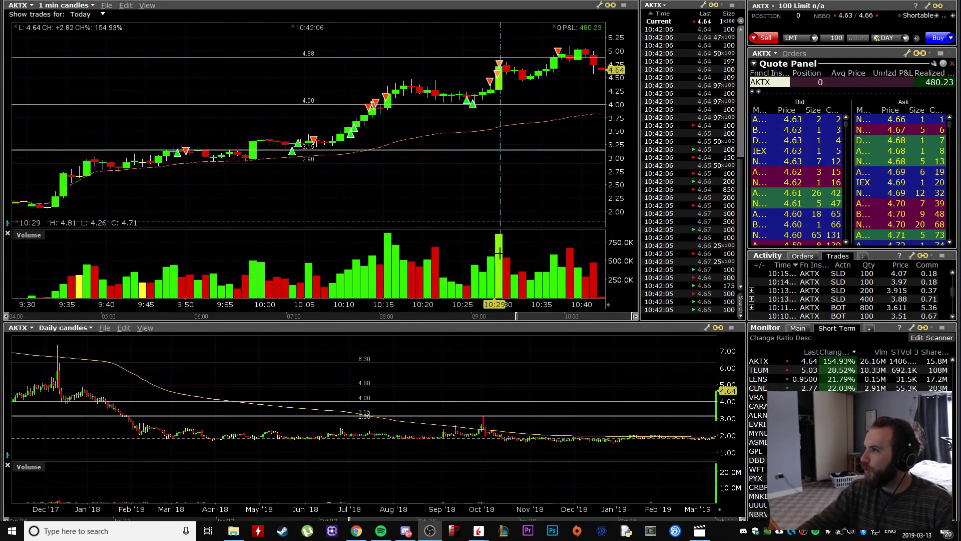
- Zoom out the 1-minute chart, measure the 1.82 to 3.64 gain with a percent ruler, then delete it
{"action": "scroll", "coordinate": [342, 141], "scroll_direction": "down", "scroll_amount": 3}
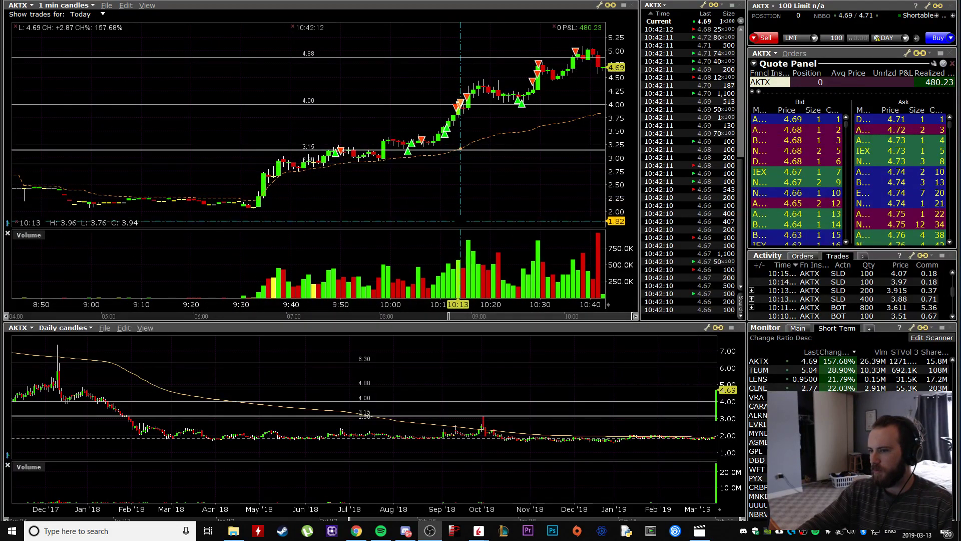
{"action": "left_click_drag", "start_coordinate": [460, 221], "coordinate": [530, 177]}
{"action": "right_click", "coordinate": [531, 175]}
{"action": "left_click", "coordinate": [545, 180]}
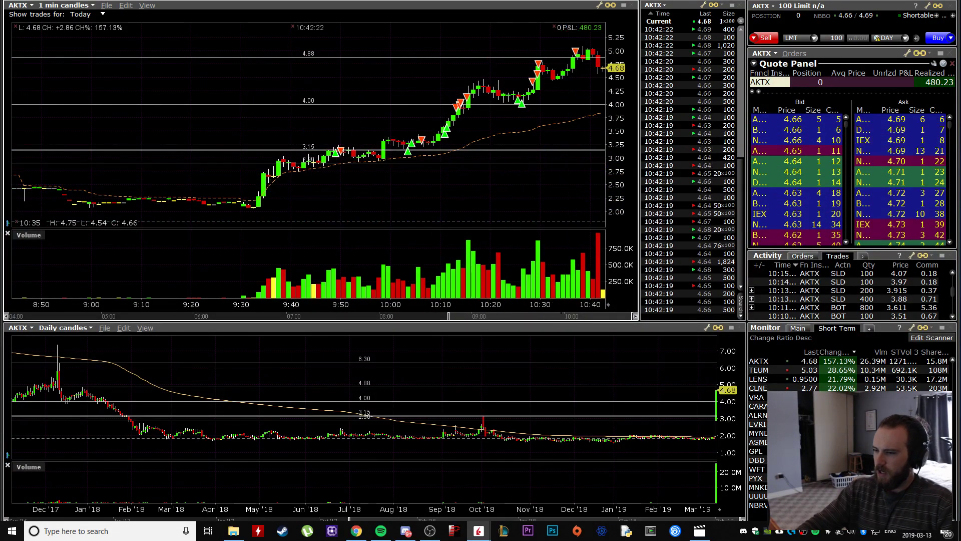
- Scroll the 1-minute chart back into premarket from about 8:20
{"action": "left_click_drag", "start_coordinate": [524, 317], "coordinate": [503, 326]}
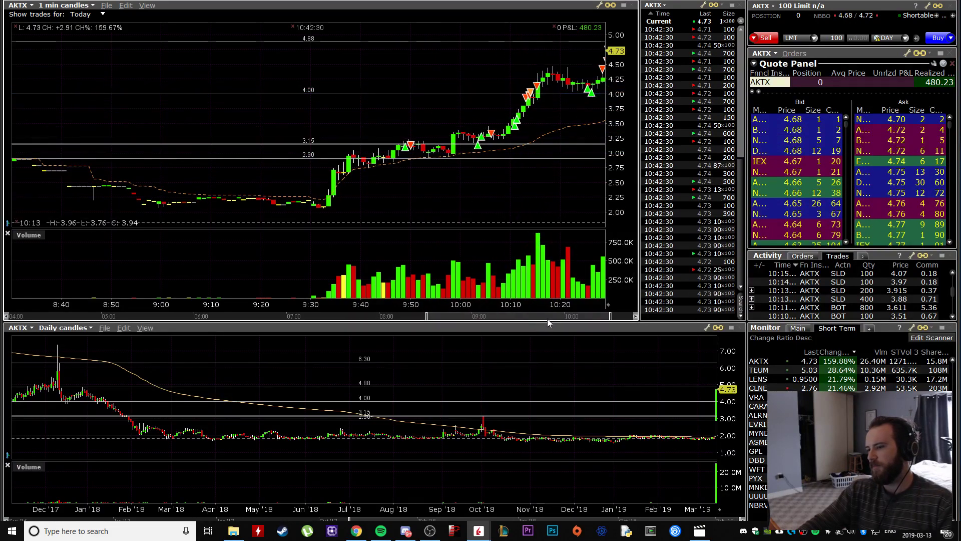
{"action": "left_click_drag", "start_coordinate": [548, 319], "coordinate": [570, 319]}
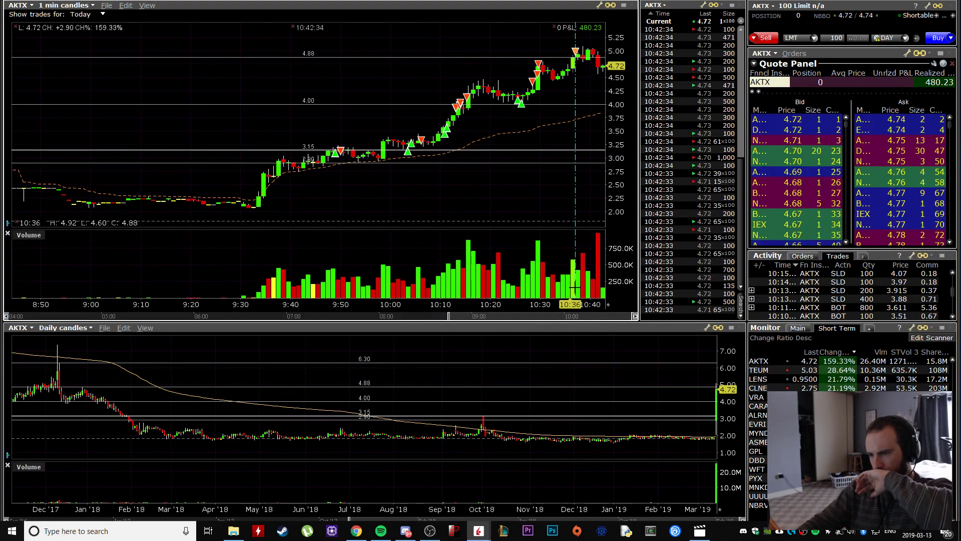
{"action": "left_click_drag", "start_coordinate": [573, 317], "coordinate": [524, 316]}
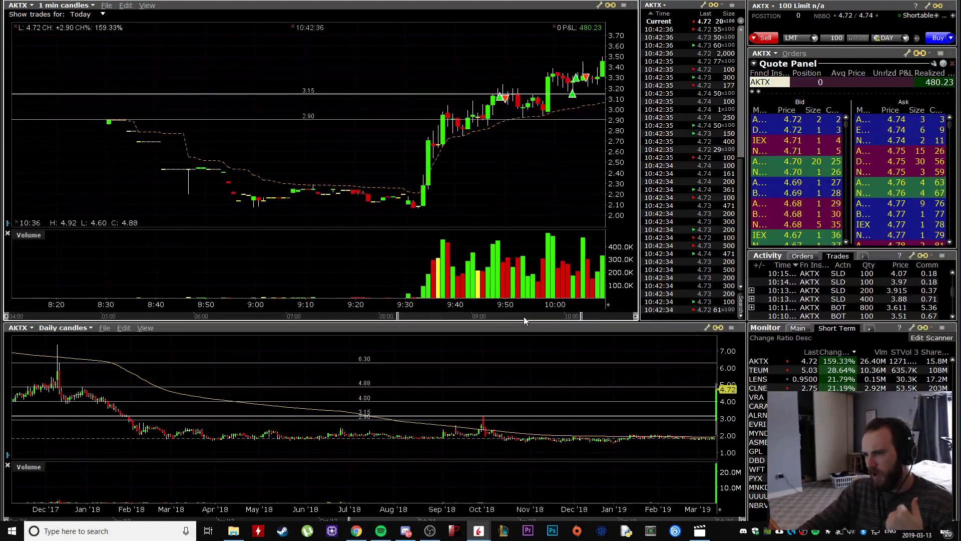
- Inspect the October 2018 spike on the daily chart, then zoom the 1-minute chart onto the 9:05–10:00 open
{"action": "scroll", "coordinate": [305, 165], "scroll_direction": "up", "scroll_amount": 3}
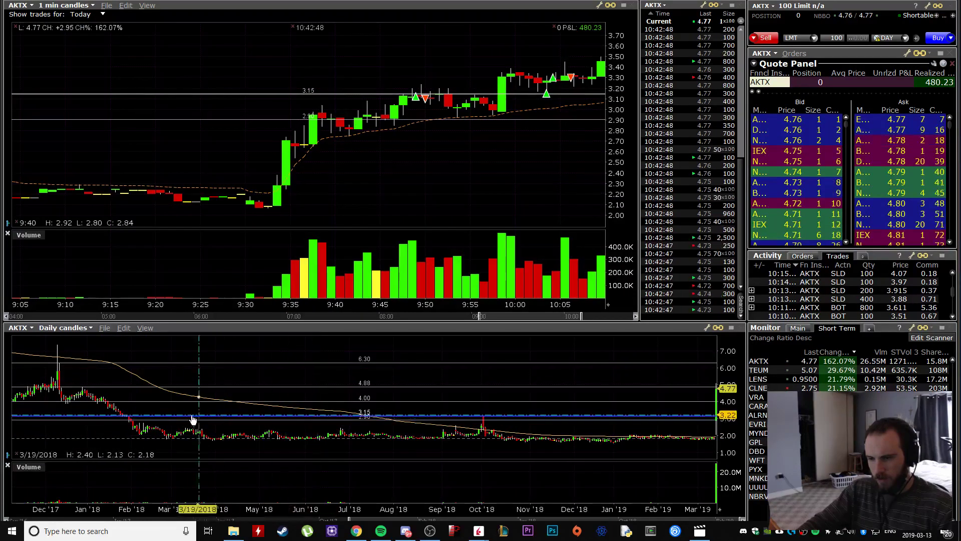
{"action": "scroll", "coordinate": [491, 431], "scroll_direction": "up", "scroll_amount": 3}
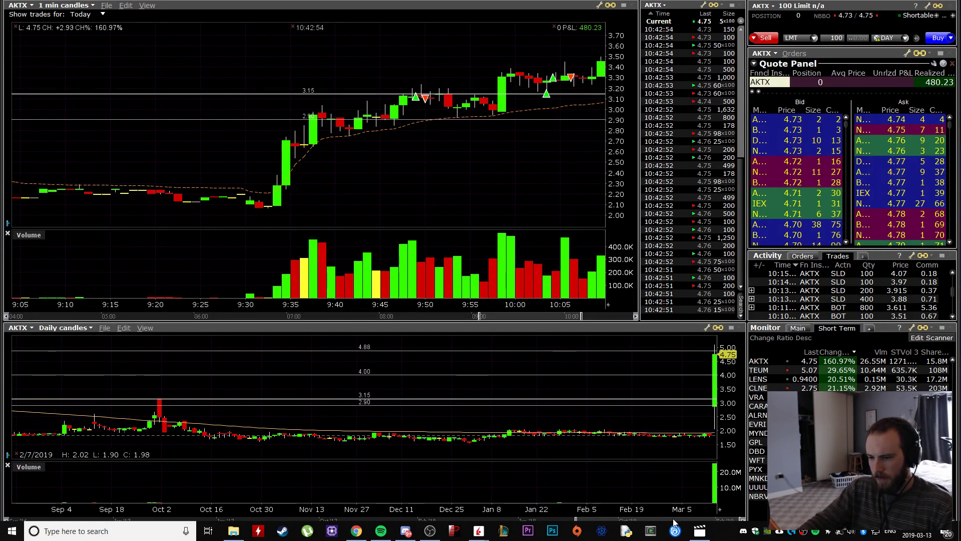
{"action": "left_click_drag", "start_coordinate": [159, 401], "coordinate": [178, 352]}
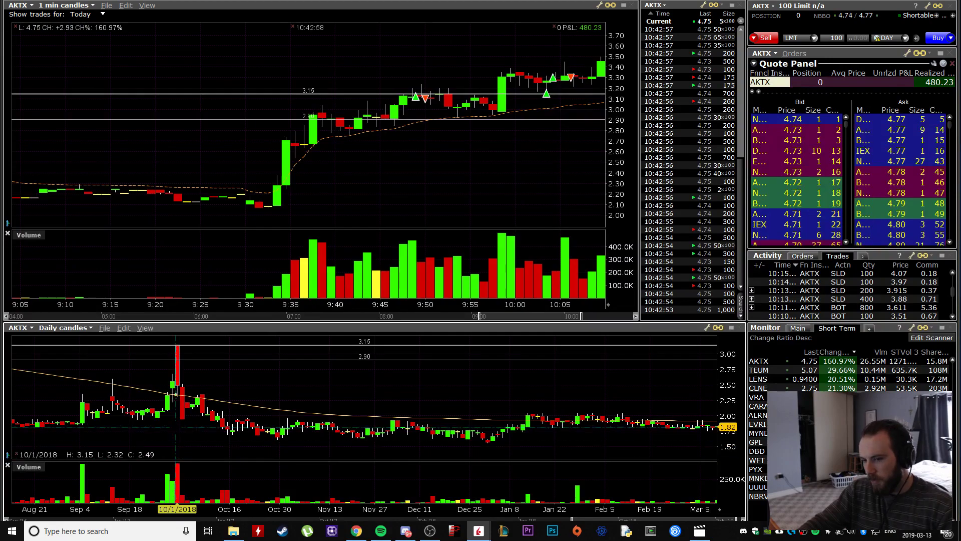
{"action": "scroll", "coordinate": [244, 404], "scroll_direction": "down", "scroll_amount": 3}
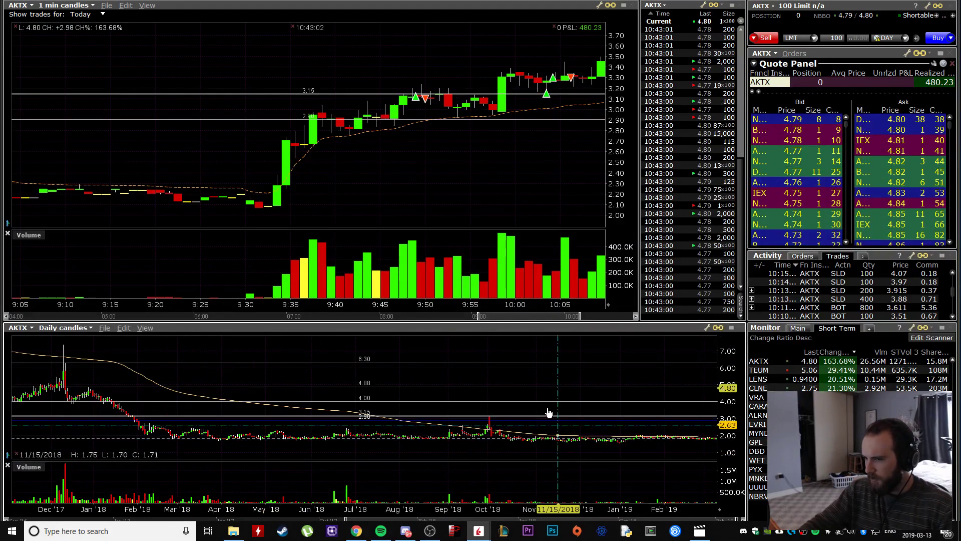
{"action": "scroll", "coordinate": [514, 222], "scroll_direction": "down", "scroll_amount": 3}
{"action": "scroll", "coordinate": [514, 222], "scroll_direction": "up", "scroll_amount": 3}
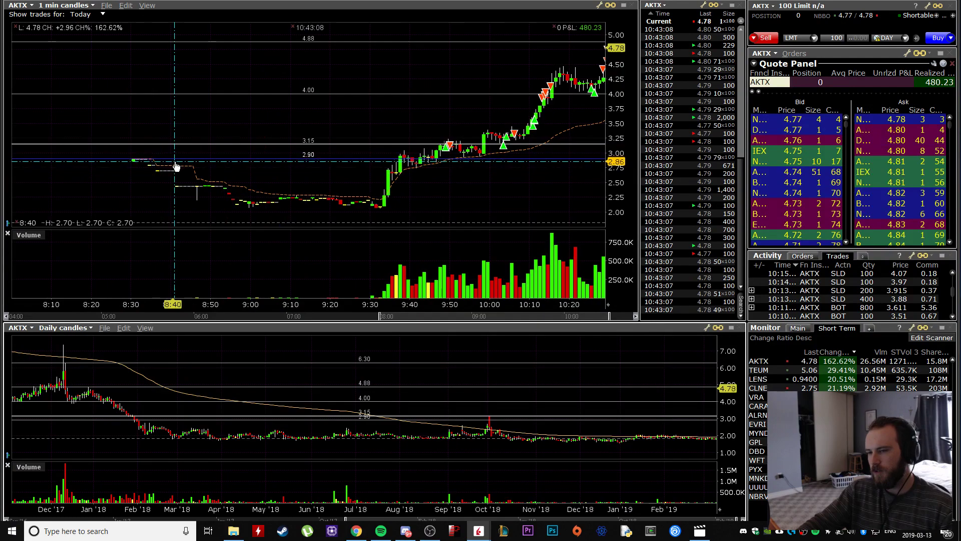
{"action": "scroll", "coordinate": [403, 218], "scroll_direction": "up", "scroll_amount": 4}
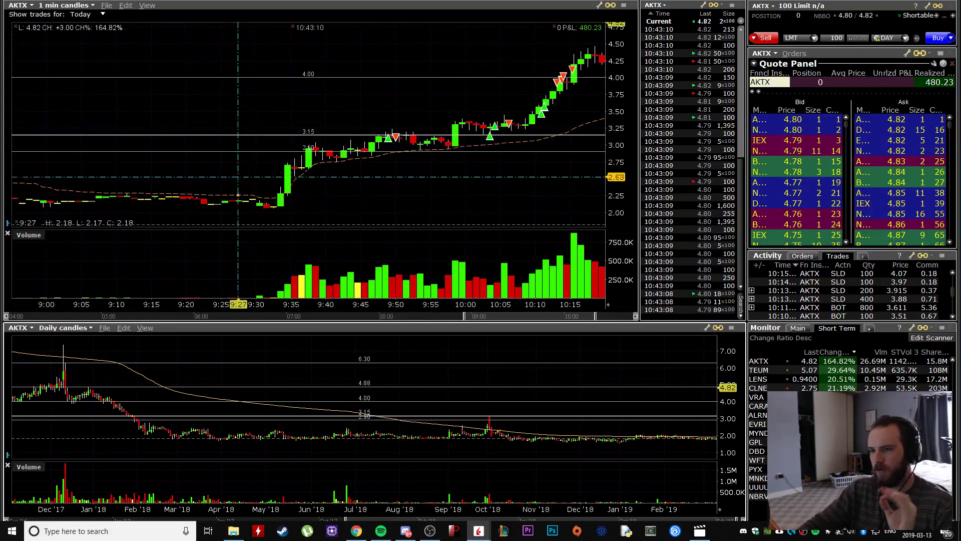
- Review earlier 1-minute candles, then return to the 9:20–10:00 candles around 3.15
{"action": "left_click_drag", "start_coordinate": [560, 324], "coordinate": [524, 326]}
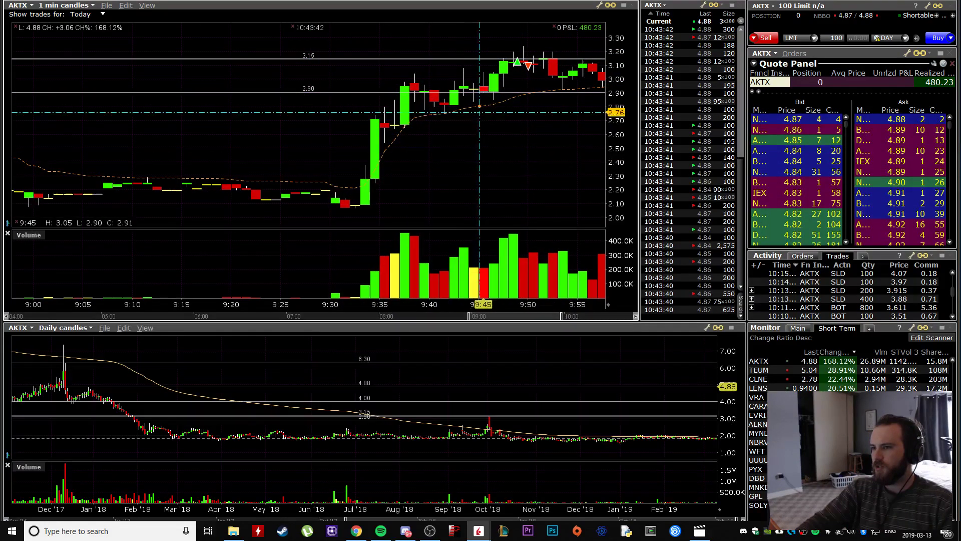
{"action": "left_click_drag", "start_coordinate": [525, 316], "coordinate": [545, 316]}
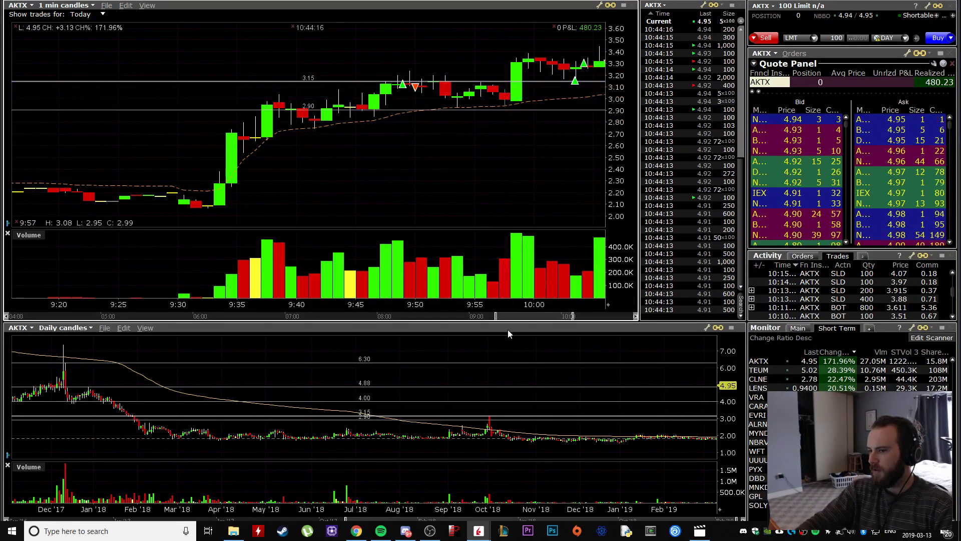
- Frame the 9:40–10:17 breakout through 4.00 and its buy/sell markers on the 1-minute chart
{"action": "left_click_drag", "start_coordinate": [519, 315], "coordinate": [529, 316]}
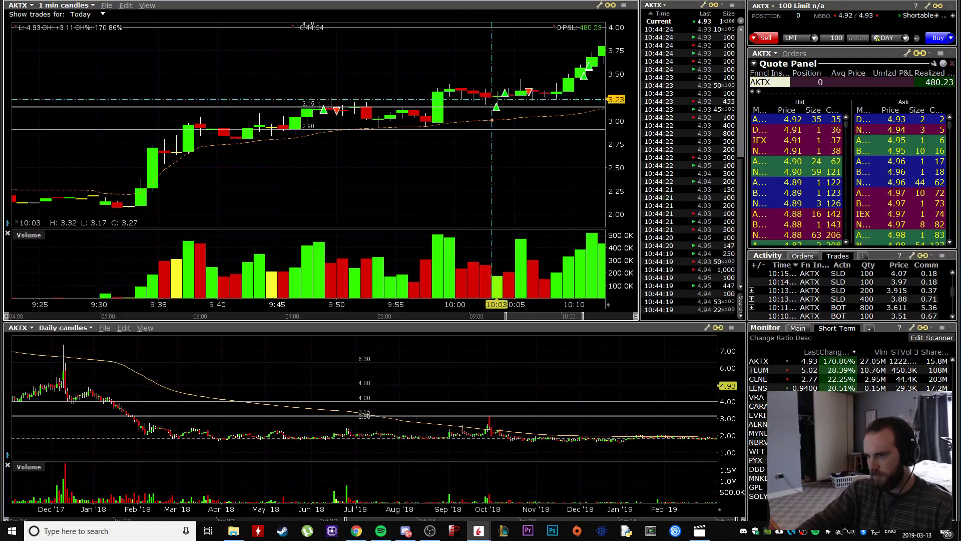
{"action": "scroll", "coordinate": [495, 109], "scroll_direction": "up", "scroll_amount": 2}
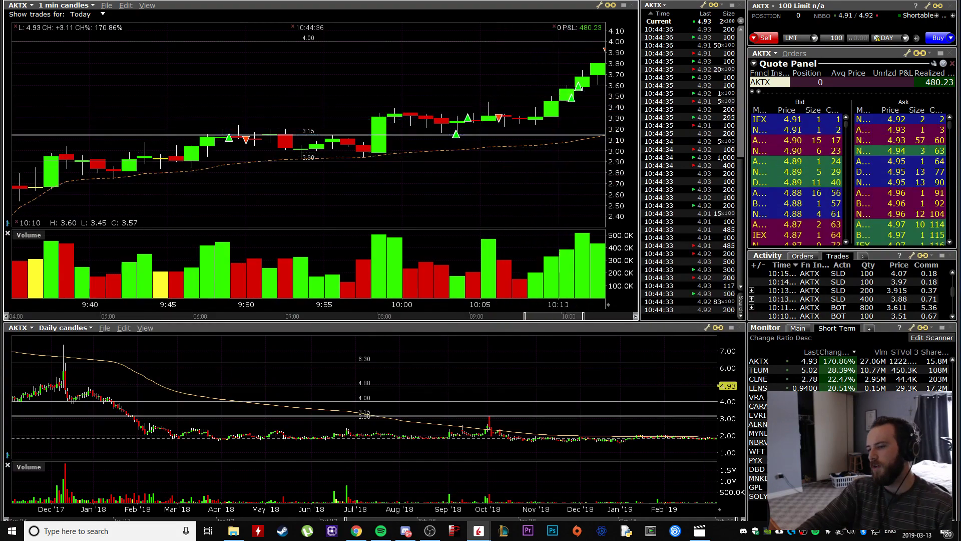
{"action": "left_click_drag", "start_coordinate": [558, 195], "coordinate": [490, 195]}
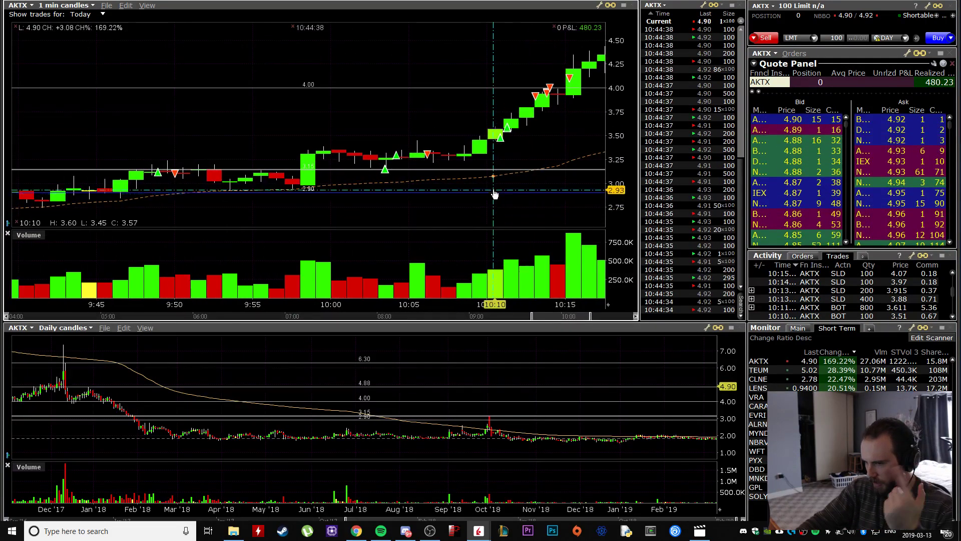
{"action": "scroll", "coordinate": [494, 194], "scroll_direction": "down", "scroll_amount": 2}
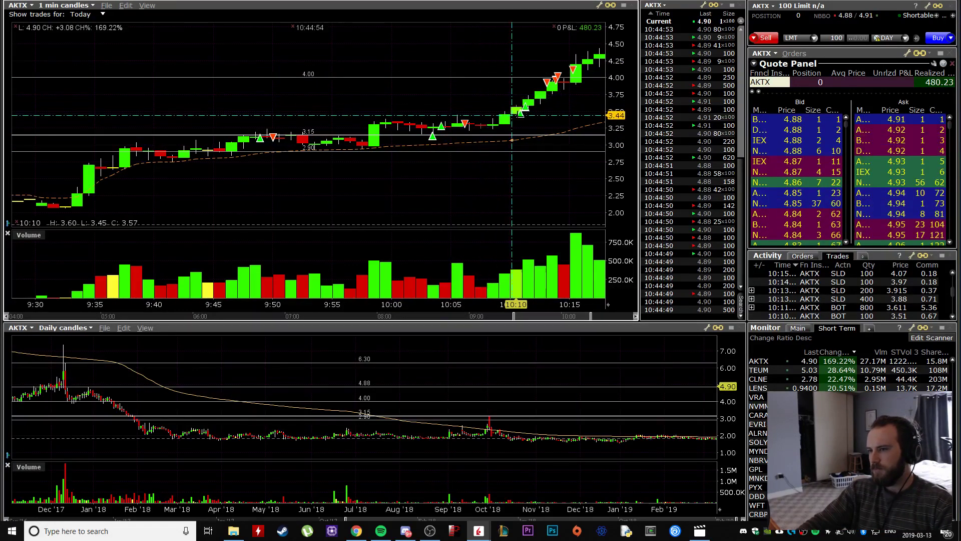
{"action": "scroll", "coordinate": [511, 115], "scroll_direction": "up", "scroll_amount": 2}
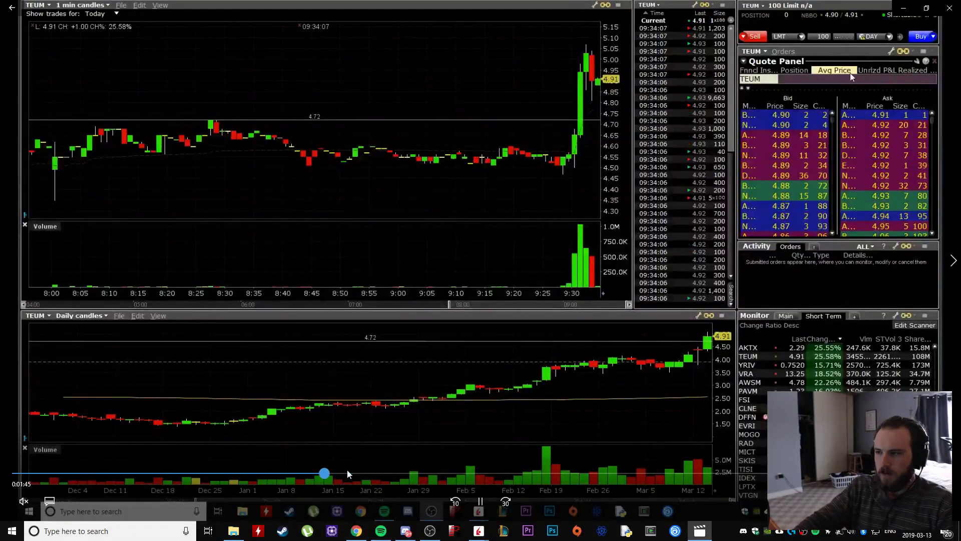
- Seek the video recording to the AKTX trades around 0:37
{"action": "left_click_drag", "start_coordinate": [349, 473], "coordinate": [580, 473]}
{"action": "left_click", "coordinate": [639, 473]}
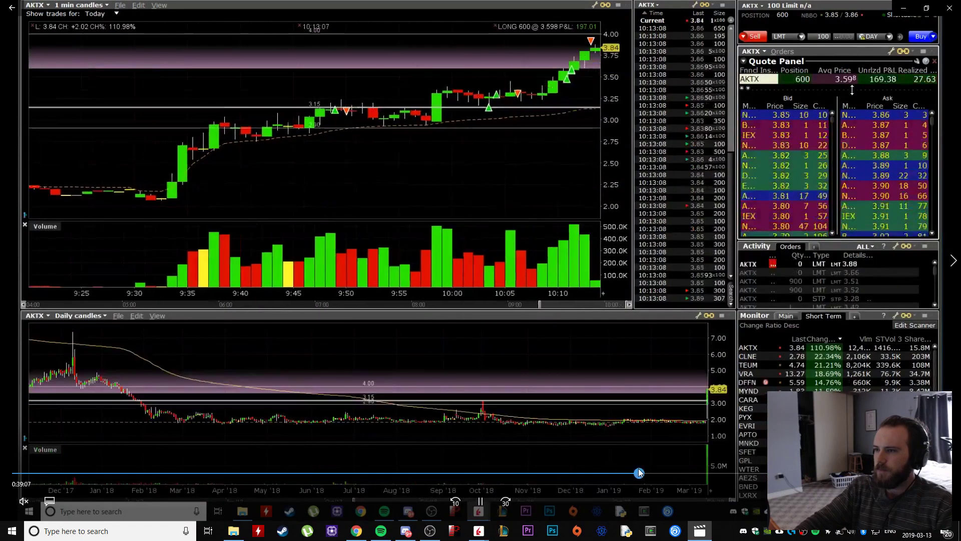
{"action": "left_click_drag", "start_coordinate": [639, 474], "coordinate": [601, 473]}
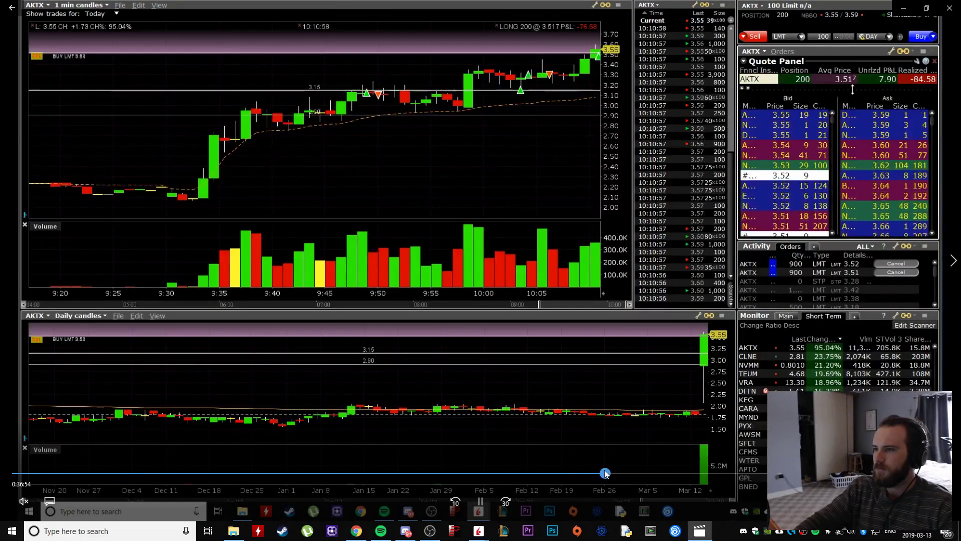
{"action": "left_click", "coordinate": [602, 473]}
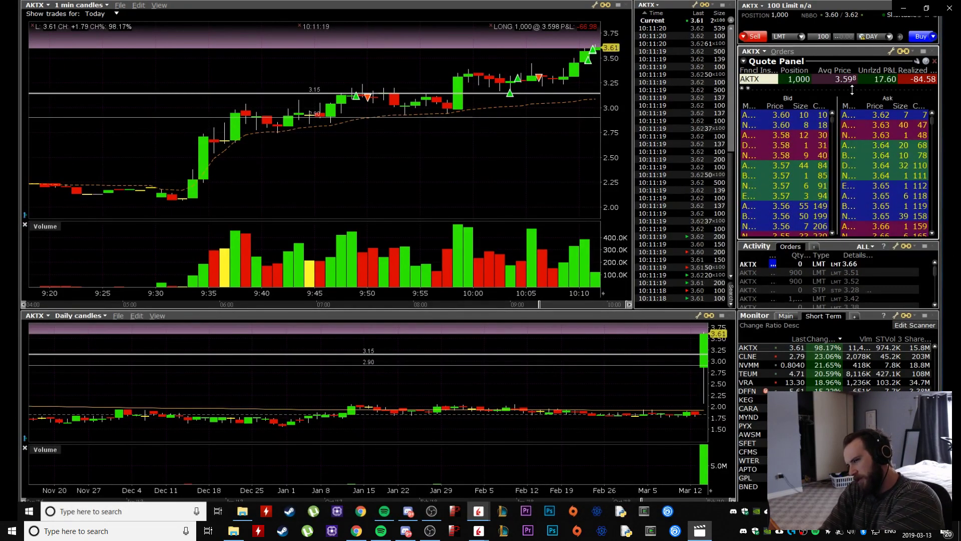
- Fine-tune playback to about 0:37:44 and show the recording full screen
{"action": "mouse_move", "coordinate": [800, 153]}
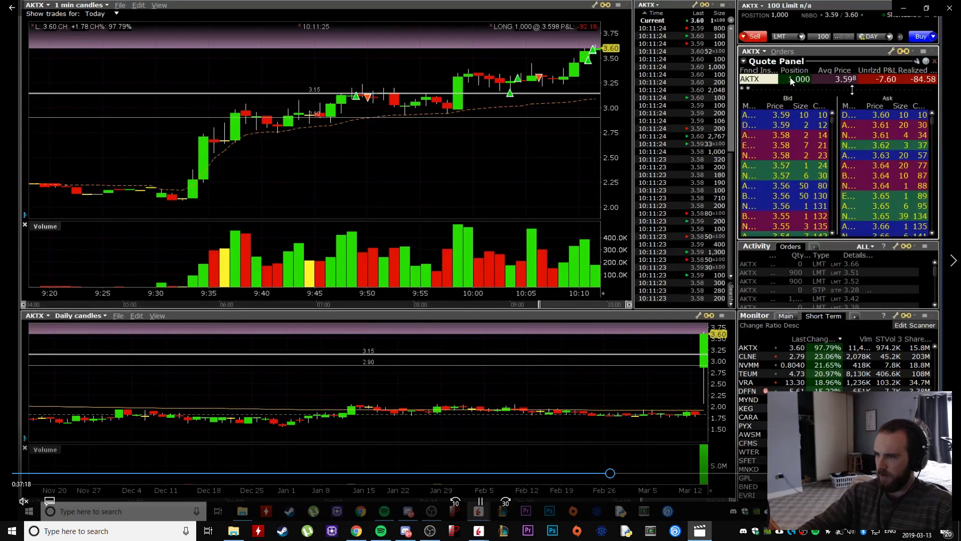
{"action": "left_click", "coordinate": [618, 474]}
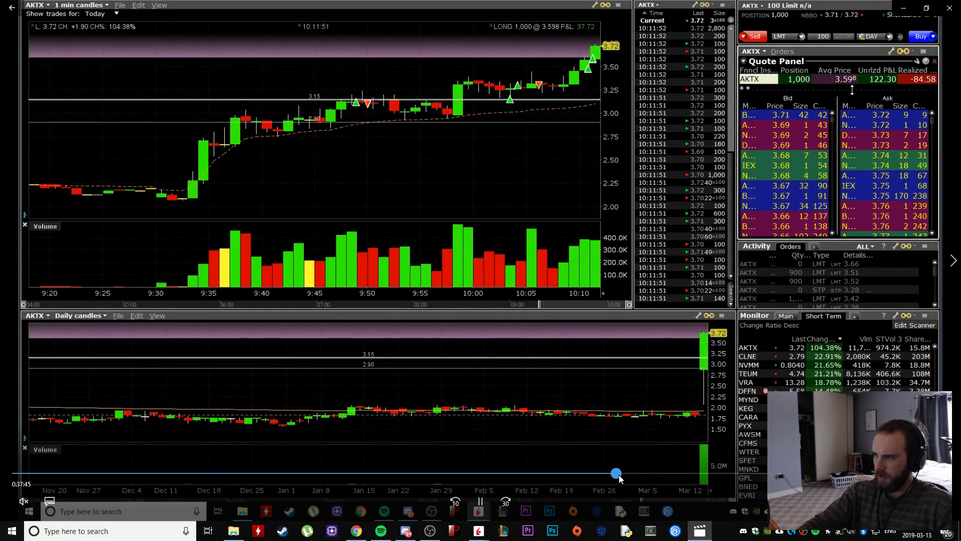
{"action": "left_click", "coordinate": [612, 474]}
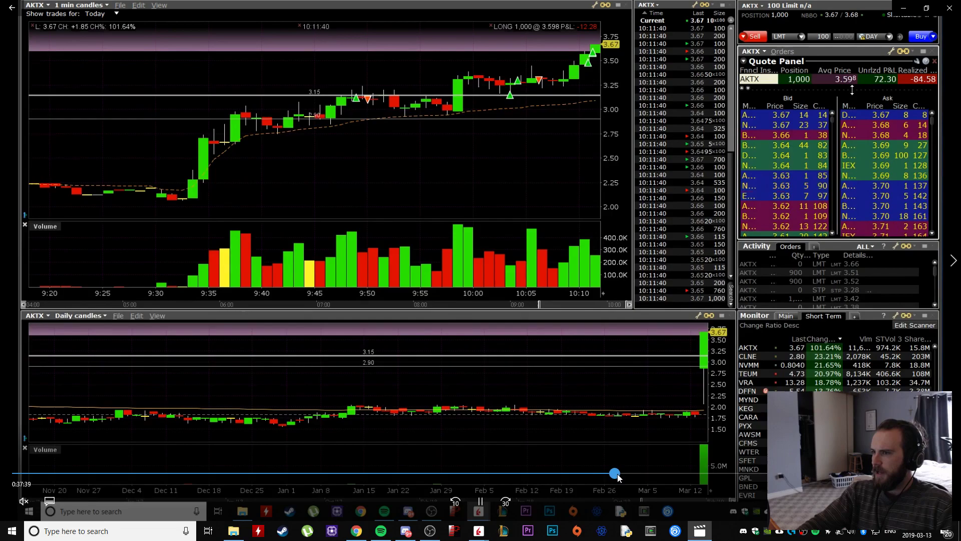
{"action": "left_click", "coordinate": [617, 473]}
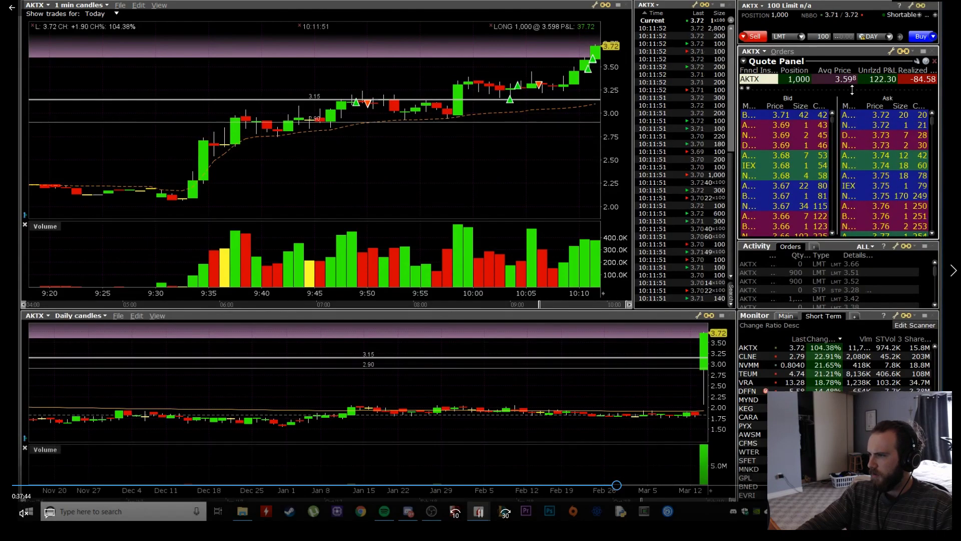
{"action": "double_click", "coordinate": [483, 339]}
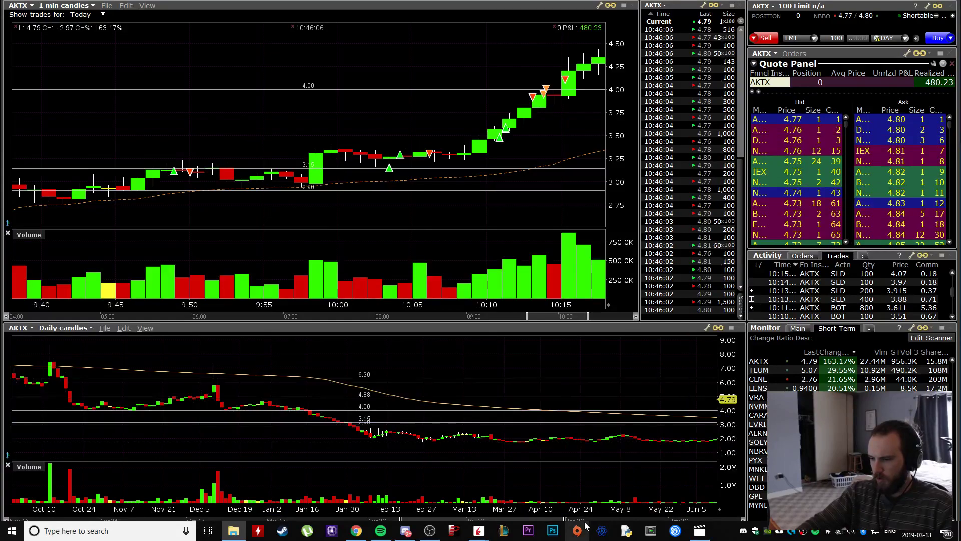
- Scroll the 1-minute chart right to show the latest bars, 10:10 through 10:46
{"action": "left_click_drag", "start_coordinate": [510, 521], "coordinate": [568, 521]}
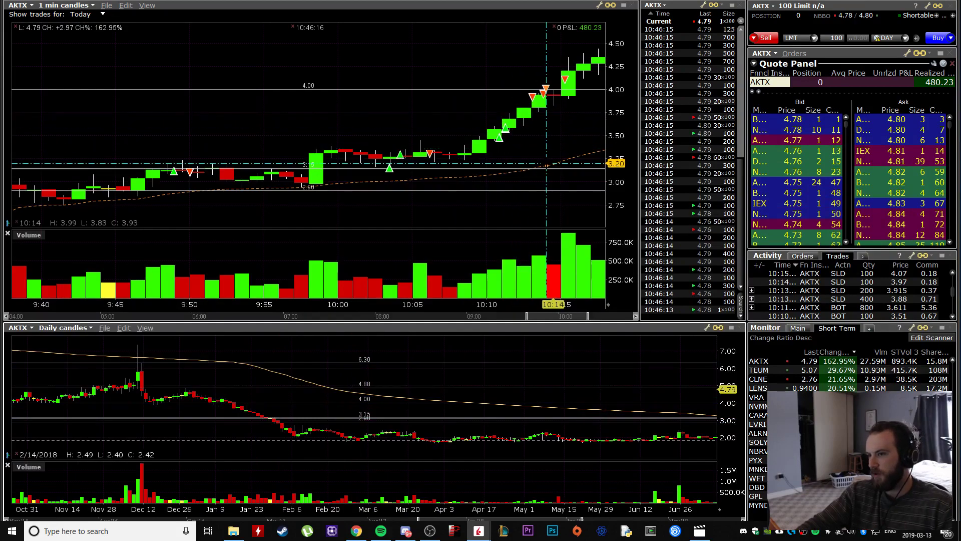
{"action": "left_click_drag", "start_coordinate": [559, 314], "coordinate": [611, 314]}
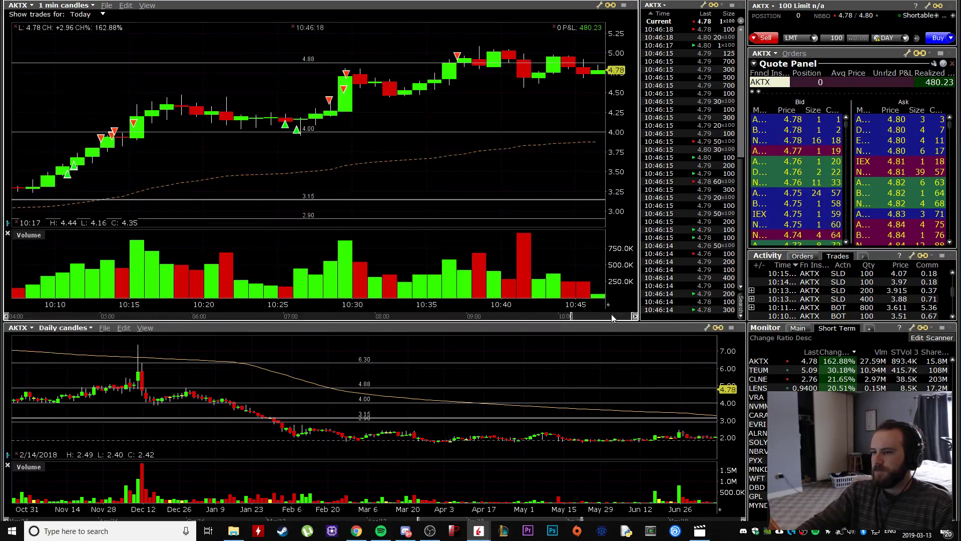
- Bring the video player forward and advance playback past 0:38:37
{"action": "left_click", "coordinate": [700, 532]}
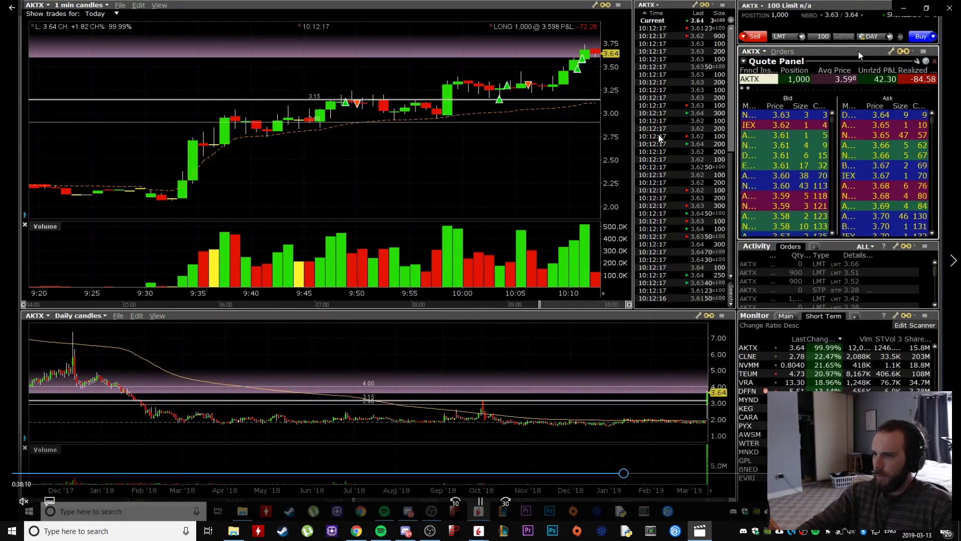
{"action": "left_click", "coordinate": [631, 474]}
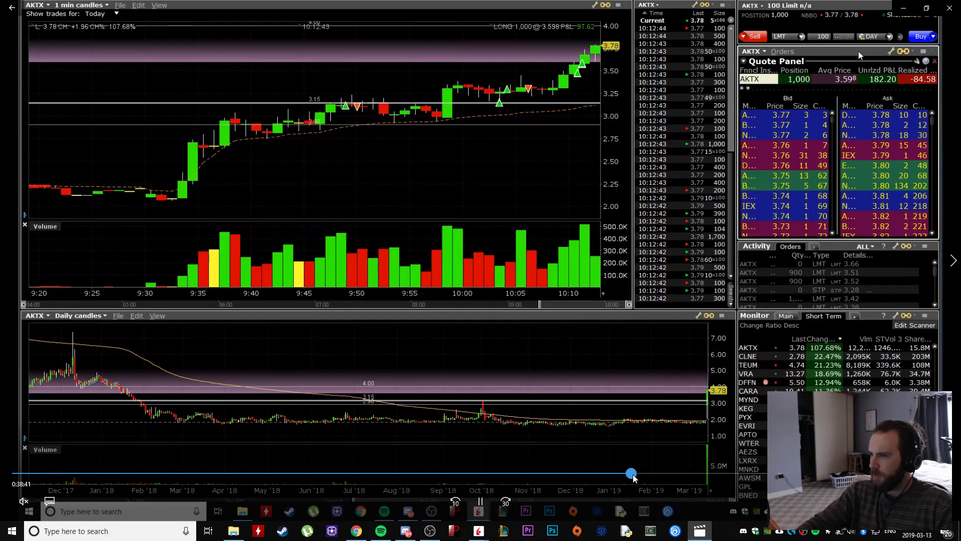
{"action": "left_click", "coordinate": [635, 474]}
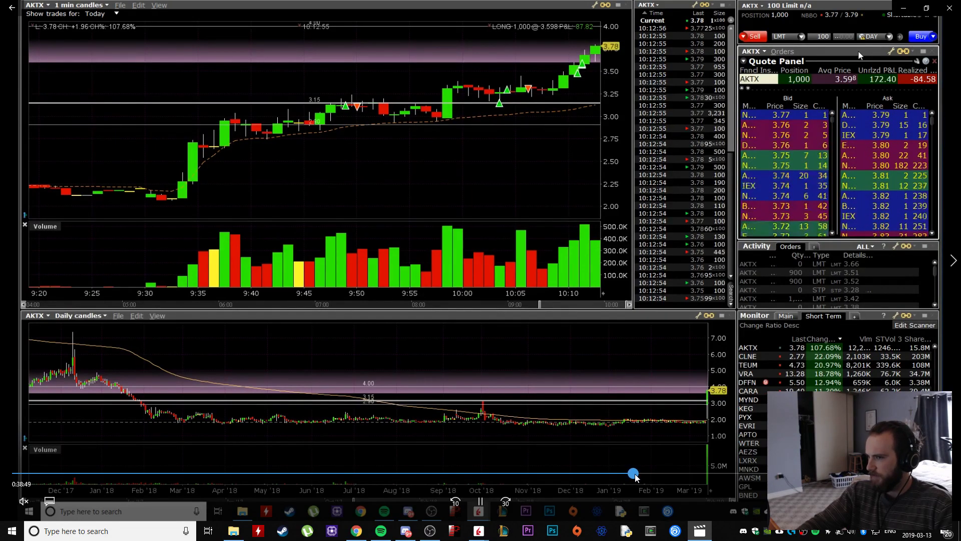
{"action": "left_click", "coordinate": [635, 473]}
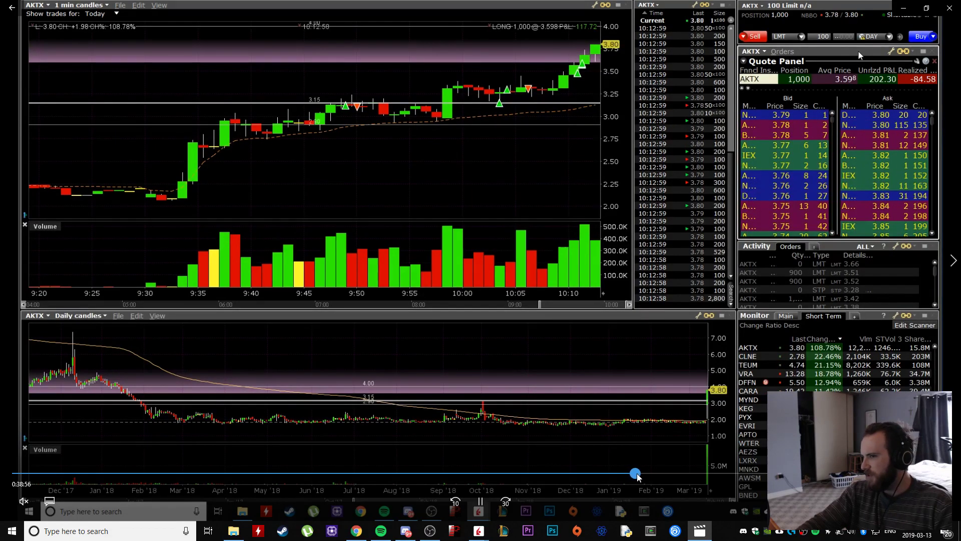
{"action": "left_click", "coordinate": [636, 473]}
{"action": "left_click", "coordinate": [637, 474]}
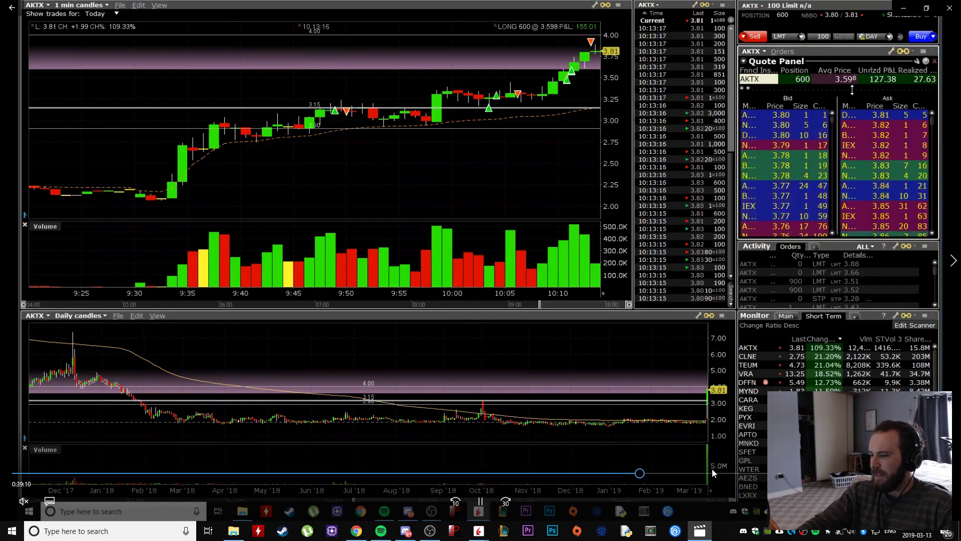
- Advance through 0:39:56 to the sell fill, reaching 0:41:13 with 200 shares left
{"action": "left_click", "coordinate": [648, 473]}
{"action": "left_click", "coordinate": [651, 473]}
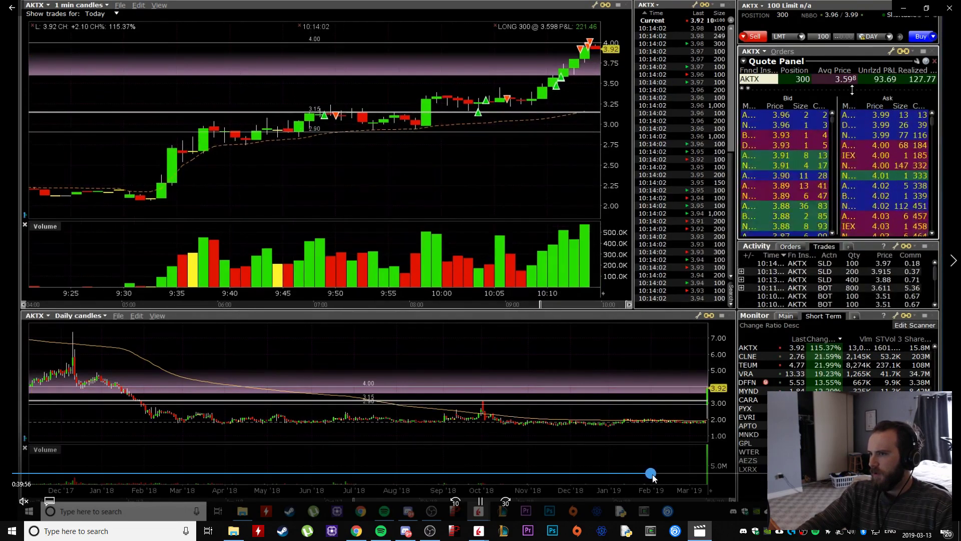
{"action": "left_click", "coordinate": [651, 474]}
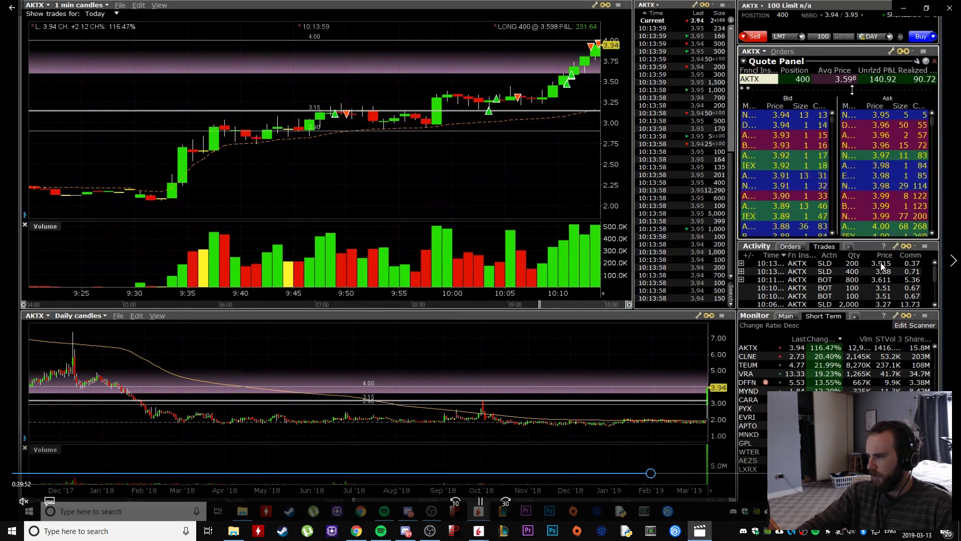
{"action": "left_click", "coordinate": [655, 474]}
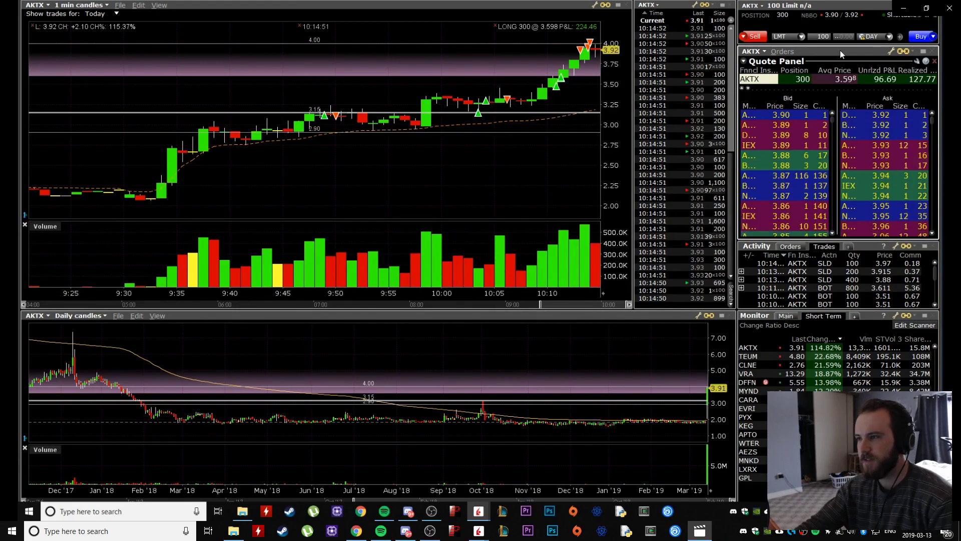
{"action": "mouse_move", "coordinate": [386, 133]}
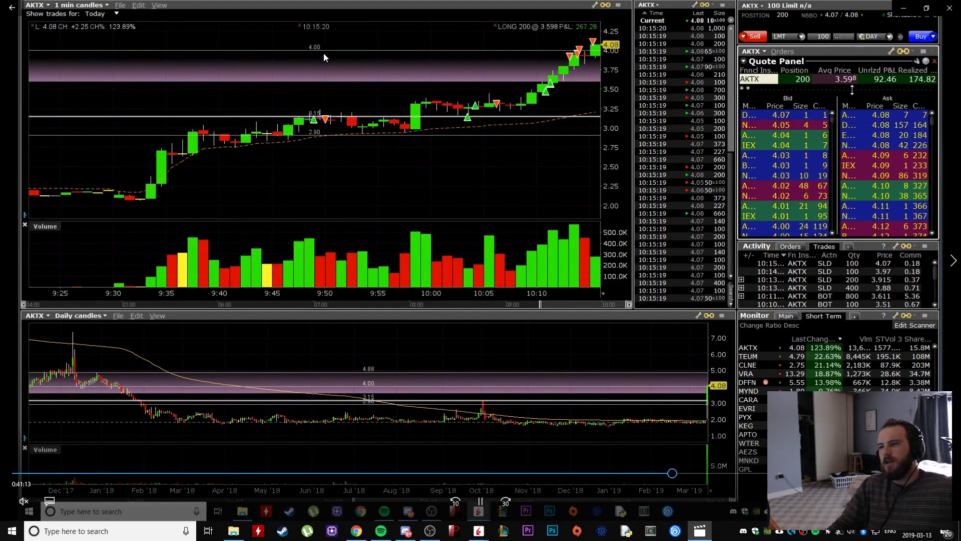
- Skip the recording forward from 0:46:17 to about 0:52:20
{"action": "left_click", "coordinate": [753, 474]}
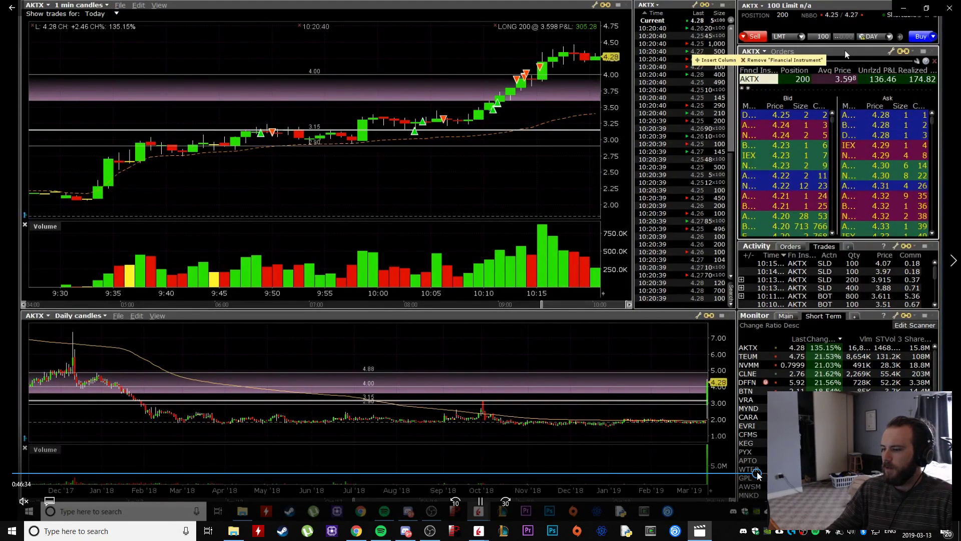
{"action": "left_click", "coordinate": [757, 473]}
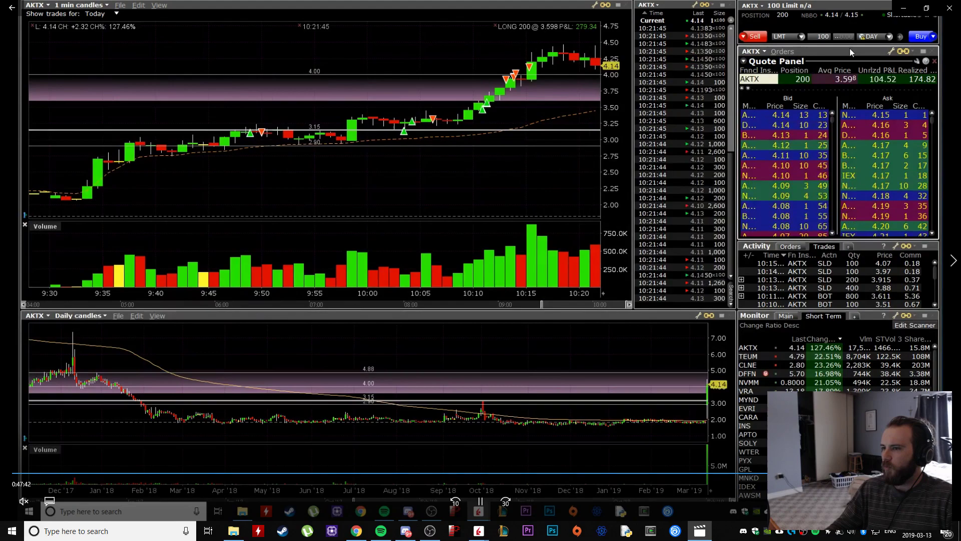
{"action": "key", "text": "ctrl+Right"}
{"action": "key", "text": "ctrl+Right"}
{"action": "key", "text": "ctrl+Right"}
{"action": "key", "text": "ctrl+Right"}
{"action": "key", "text": "ctrl+Right"}
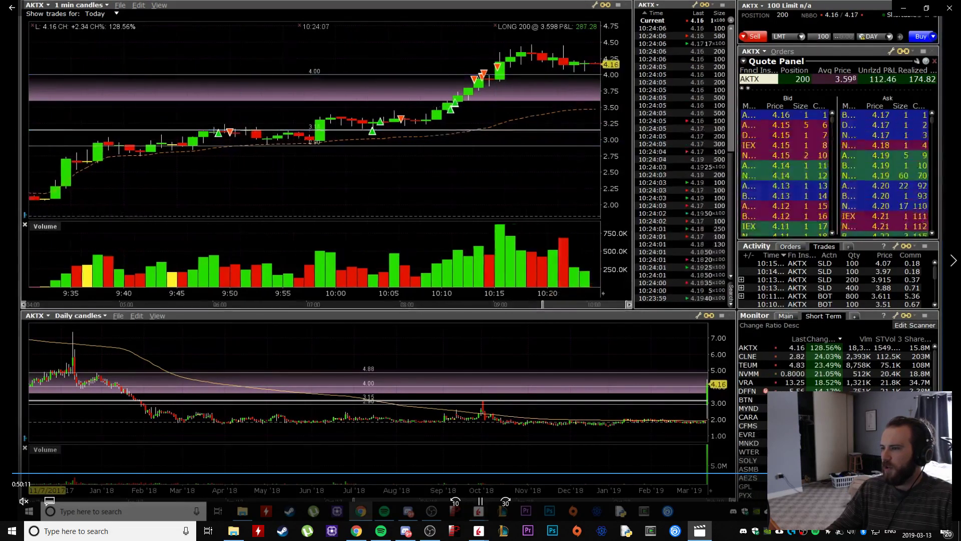
{"action": "key", "text": "ctrl+Right"}
{"action": "key", "text": "ctrl+Right"}
{"action": "key", "text": "ctrl+Right"}
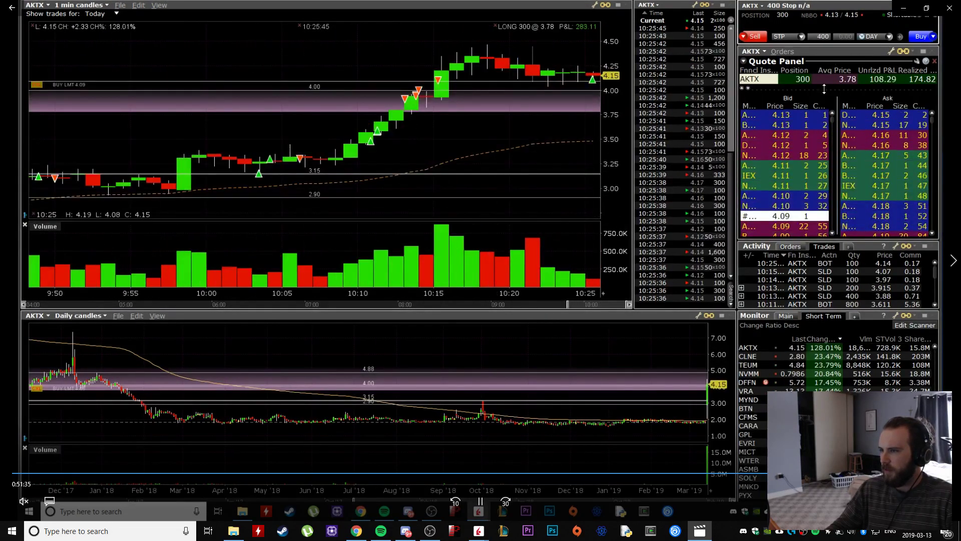
{"action": "key", "text": "ctrl+Right"}
{"action": "key", "text": "ctrl+Right"}
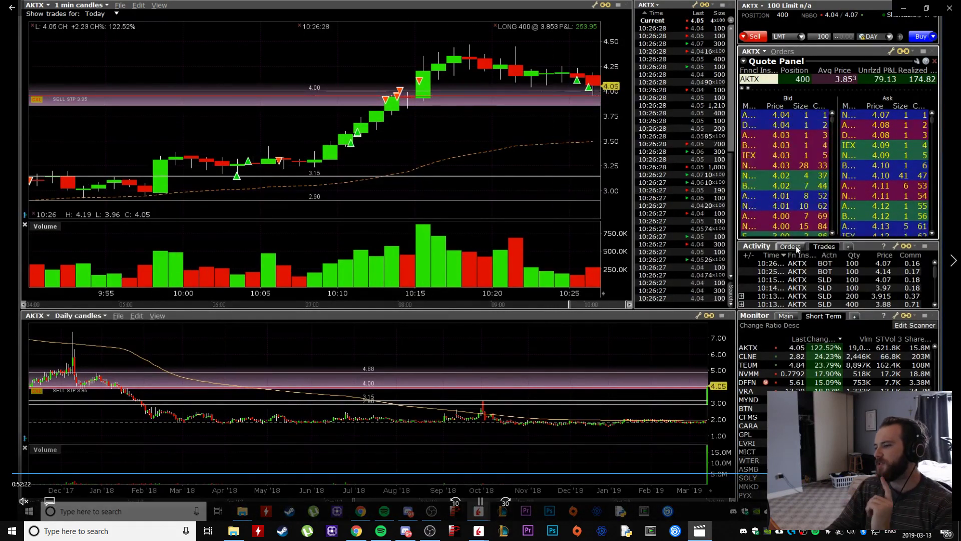
- Rewind slightly and pause at 0:52:05, with AKTX at 3.99 above the 3.95 stop
{"action": "key", "text": "Left"}
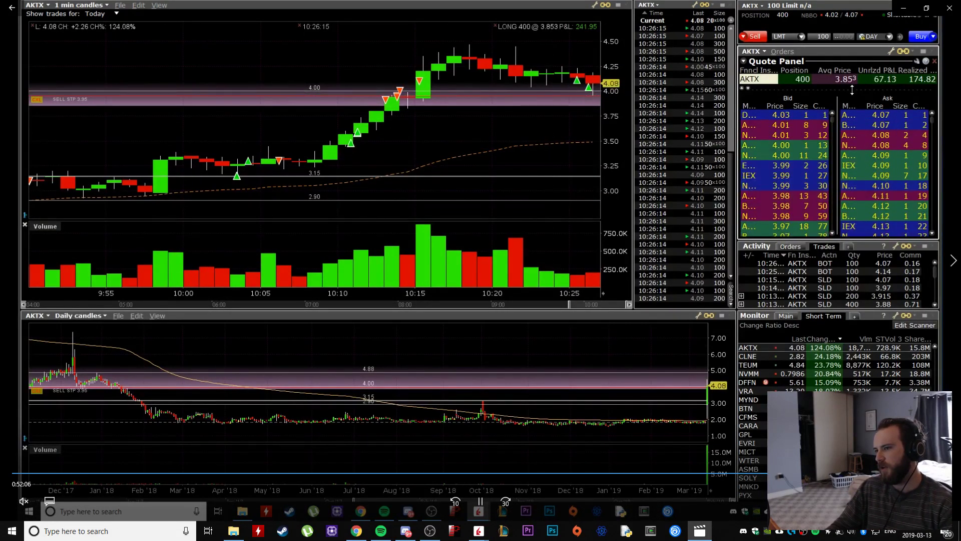
{"action": "key", "text": "Left"}
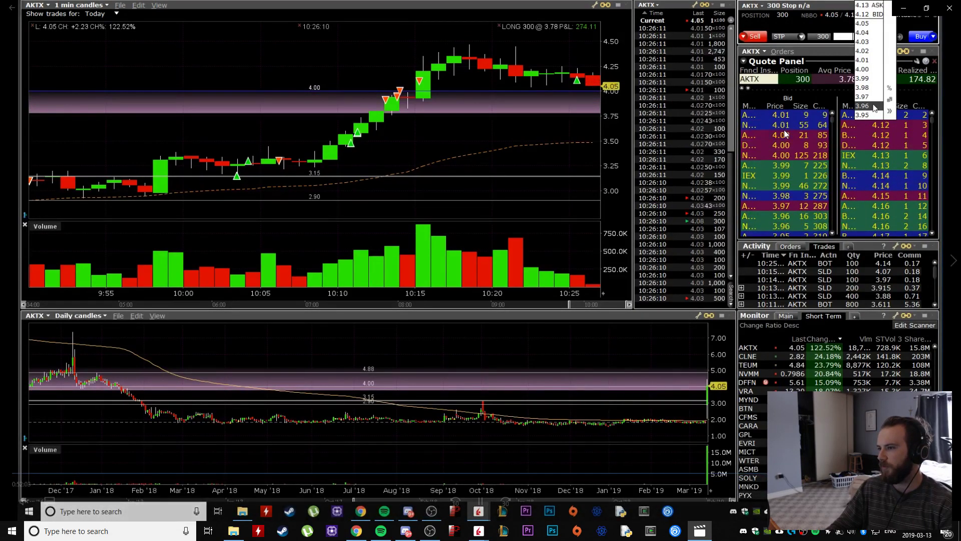
{"action": "key", "text": "space"}
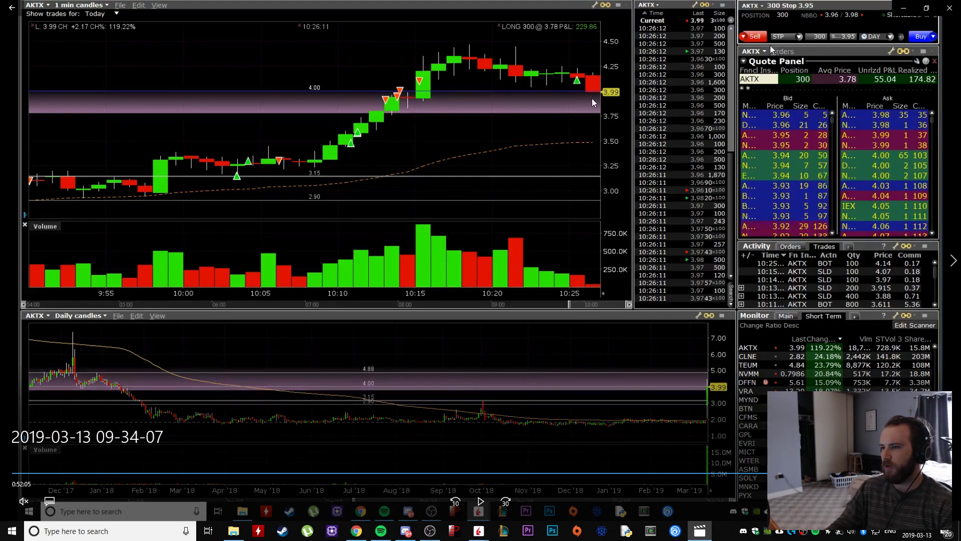
- Resume playback and skip back and forth past 0:54, AKTX near 4.32 with 300 shares
{"action": "key", "text": "space"}
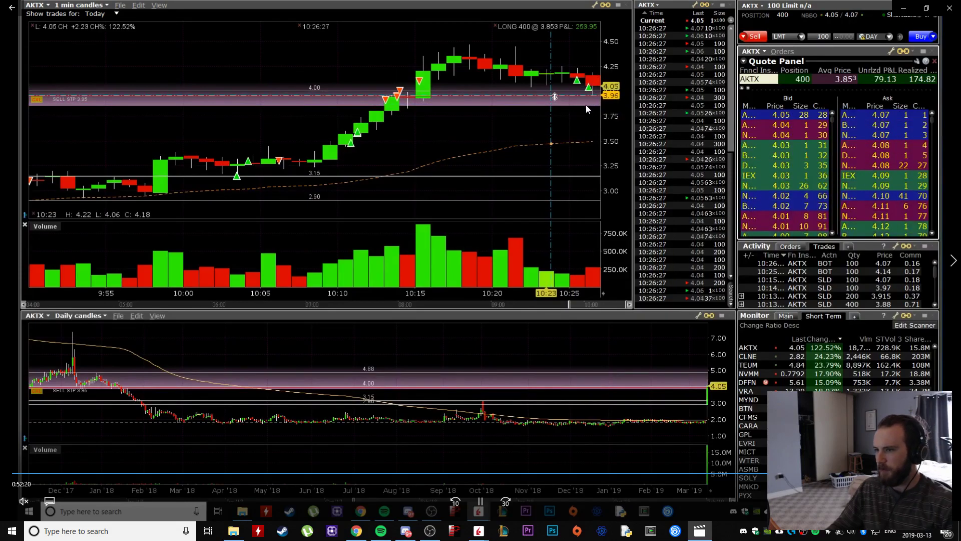
{"action": "left_click", "coordinate": [790, 247]}
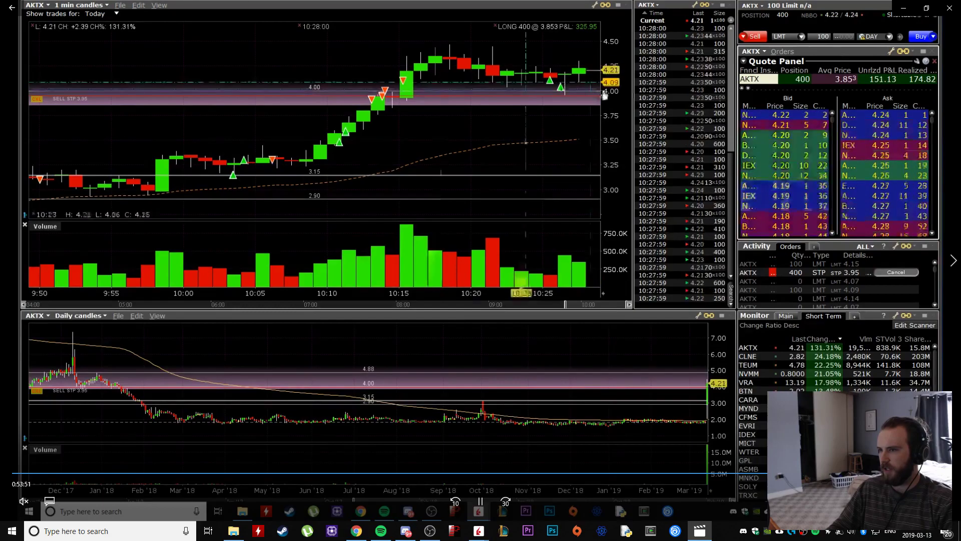
{"action": "key", "text": "Left"}
{"action": "key", "text": "Left"}
{"action": "key", "text": "Left"}
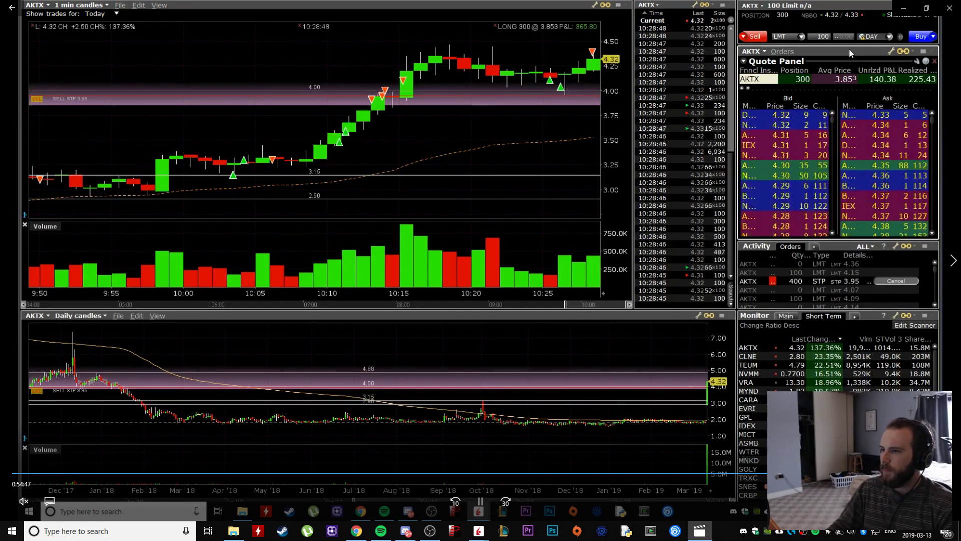
{"action": "key", "text": "ctrl+Right"}
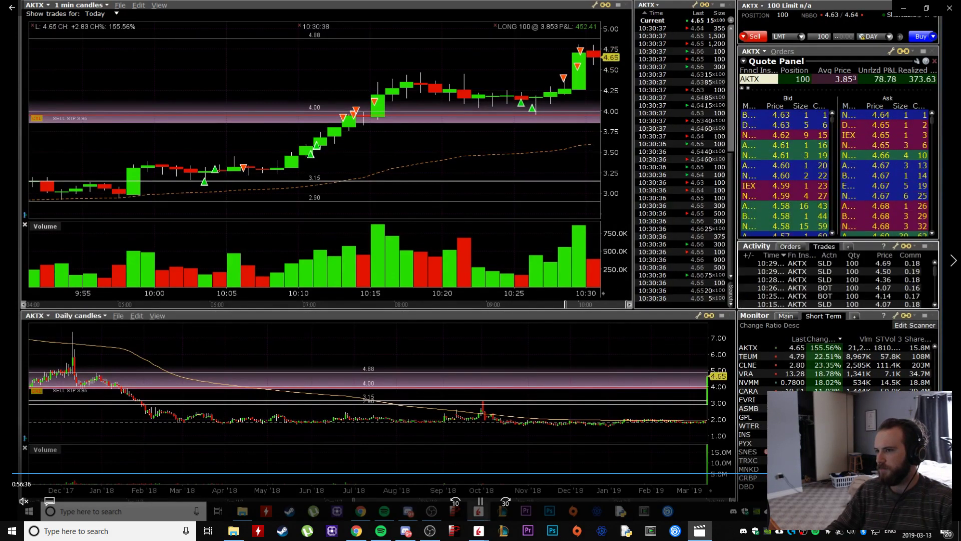
- Skip ahead and pause at 0:58:20, with 100 shares left and a 4.40 sell stop
{"action": "key", "text": "ctrl+Right"}
{"action": "key", "text": "ctrl+Right"}
{"action": "key", "text": "ctrl+Right"}
{"action": "key", "text": "ctrl+Right"}
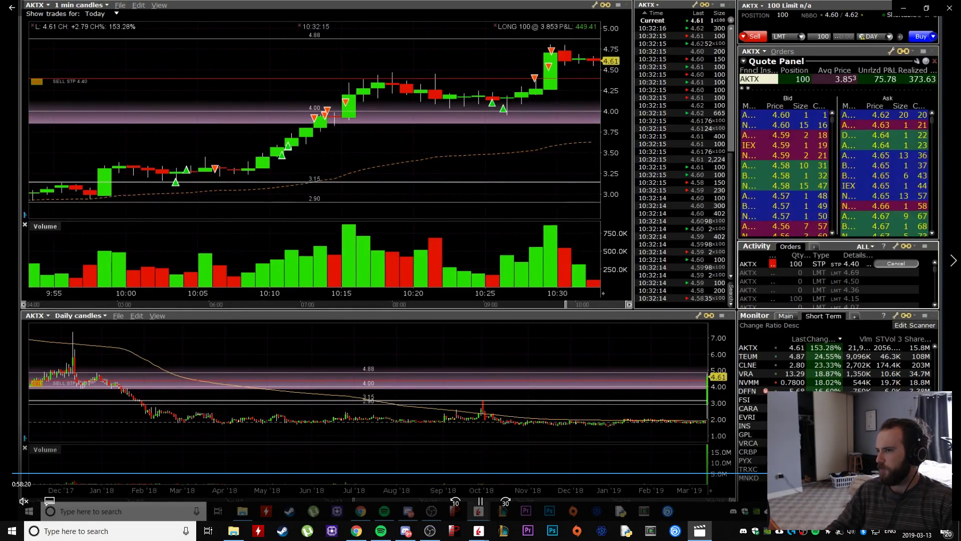
{"action": "key", "text": "Right"}
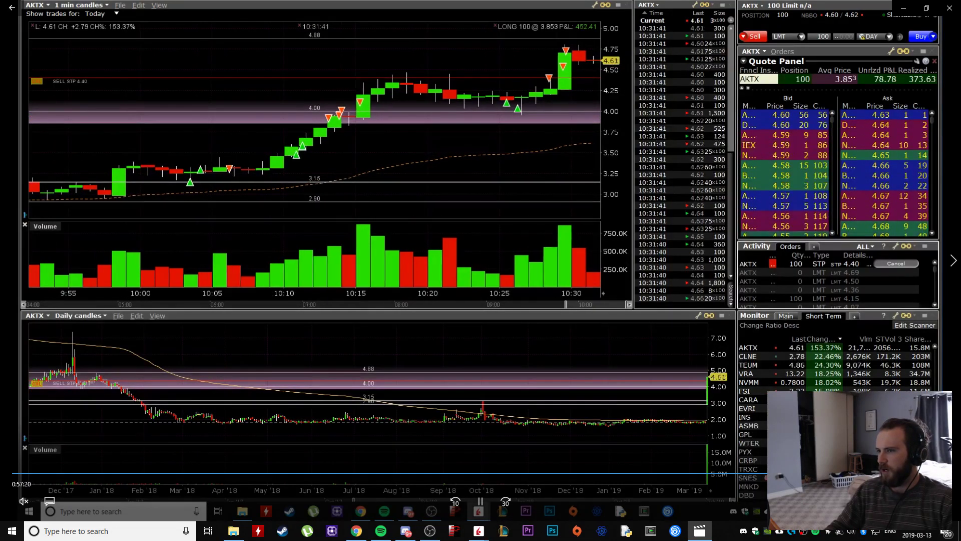
{"action": "key", "text": "space"}
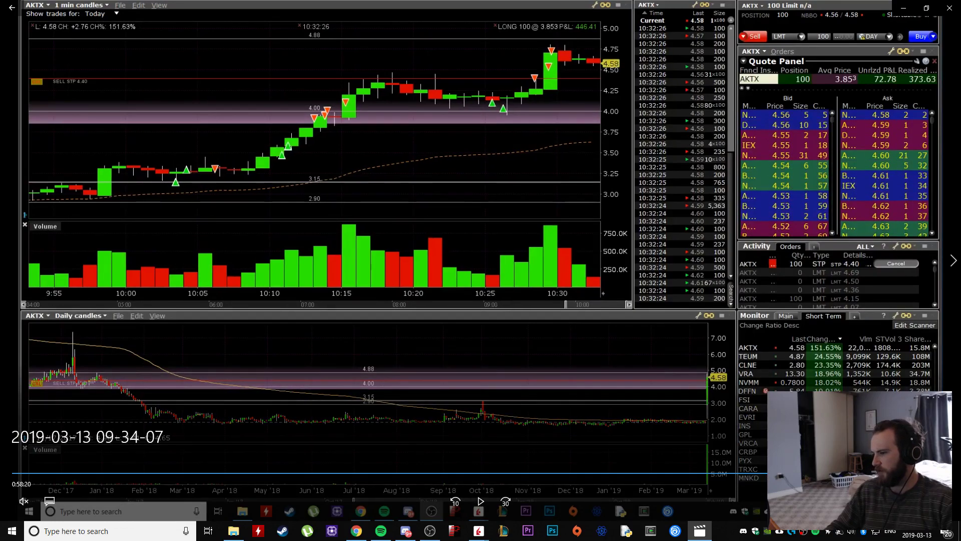
- Close the video player and pan the AKTX 1-minute chart, leaving the trendline options unchanged
{"action": "left_click", "coordinate": [944, 10]}
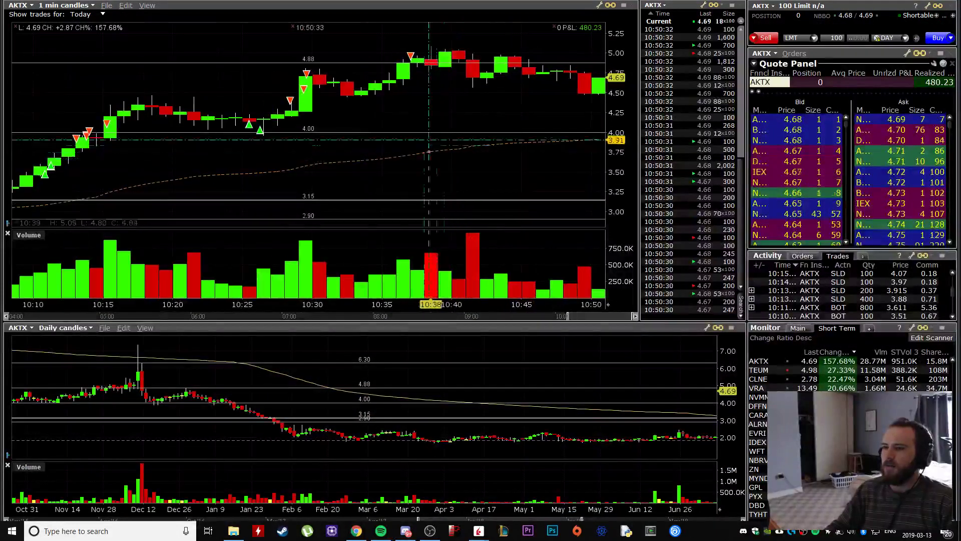
{"action": "scroll", "coordinate": [589, 321], "scroll_direction": "down", "scroll_amount": 3}
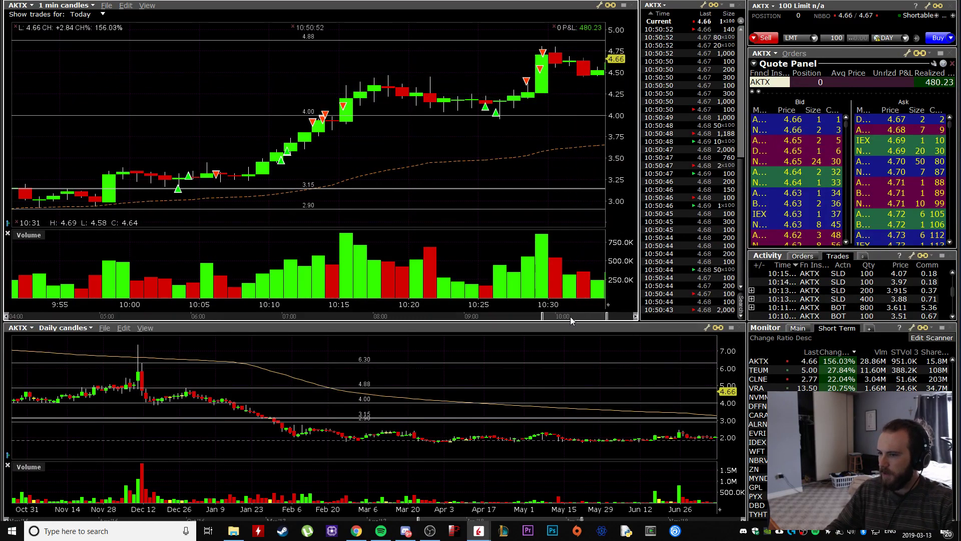
{"action": "left_click_drag", "start_coordinate": [570, 316], "coordinate": [581, 315]}
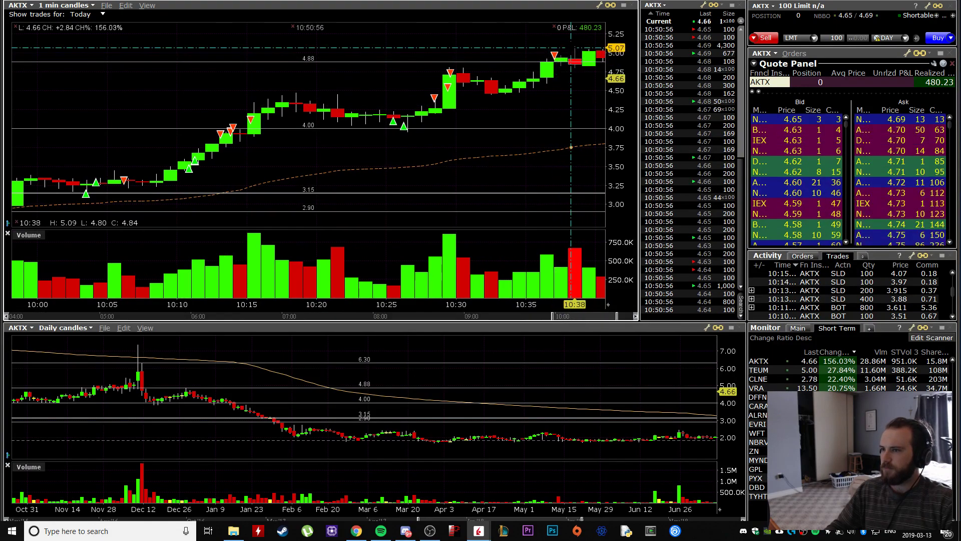
{"action": "left_click_drag", "start_coordinate": [582, 317], "coordinate": [595, 316]}
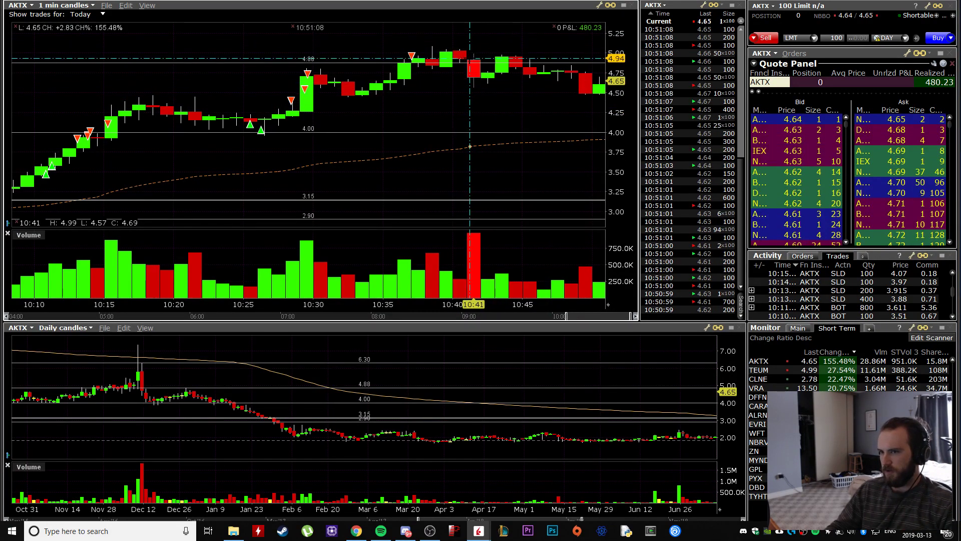
{"action": "right_click", "coordinate": [350, 65]}
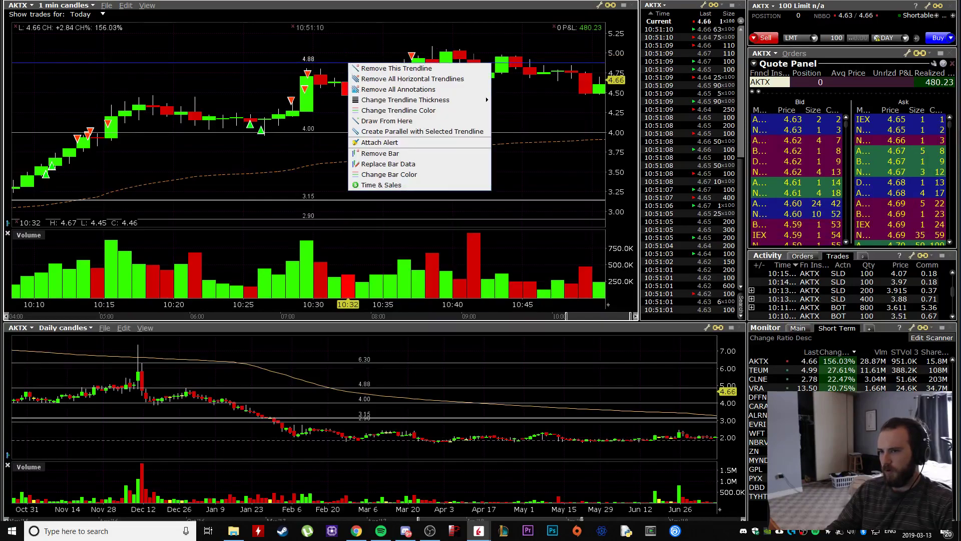
{"action": "left_click", "coordinate": [405, 59]}
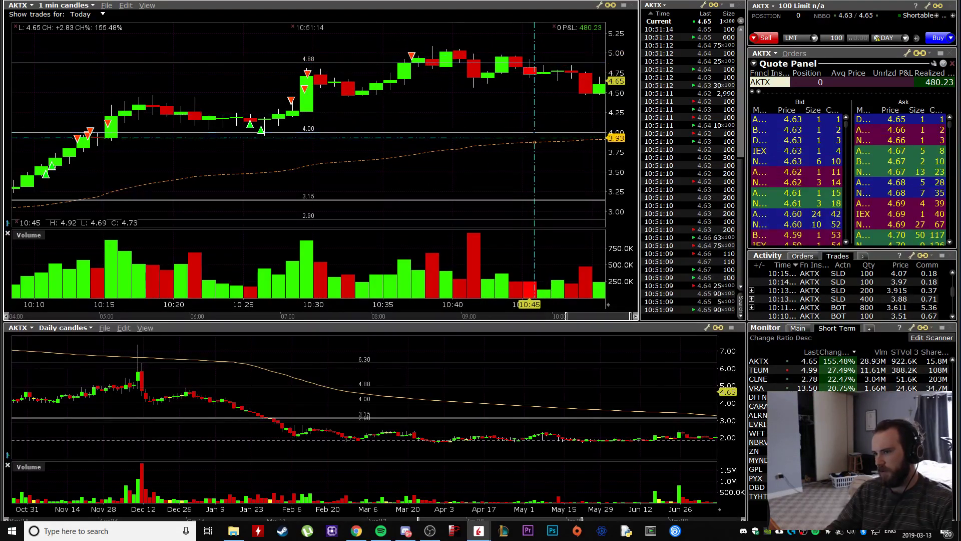
- Jump the AKTX daily chart to the latest bars, showing today's spike past 4.88
{"action": "scroll", "coordinate": [533, 135], "scroll_direction": "down", "scroll_amount": 1}
{"action": "scroll", "coordinate": [532, 135], "scroll_direction": "down", "scroll_amount": 3}
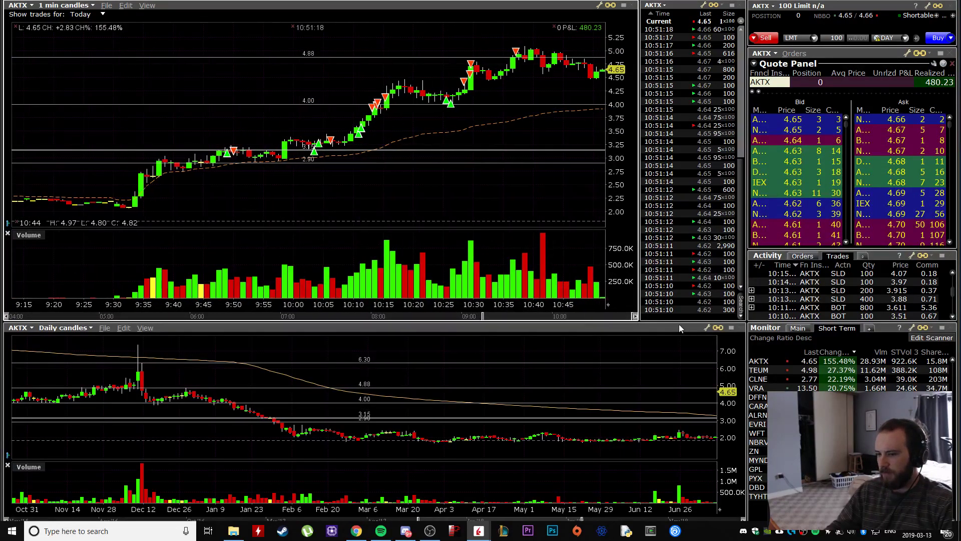
{"action": "left_click", "coordinate": [719, 519]}
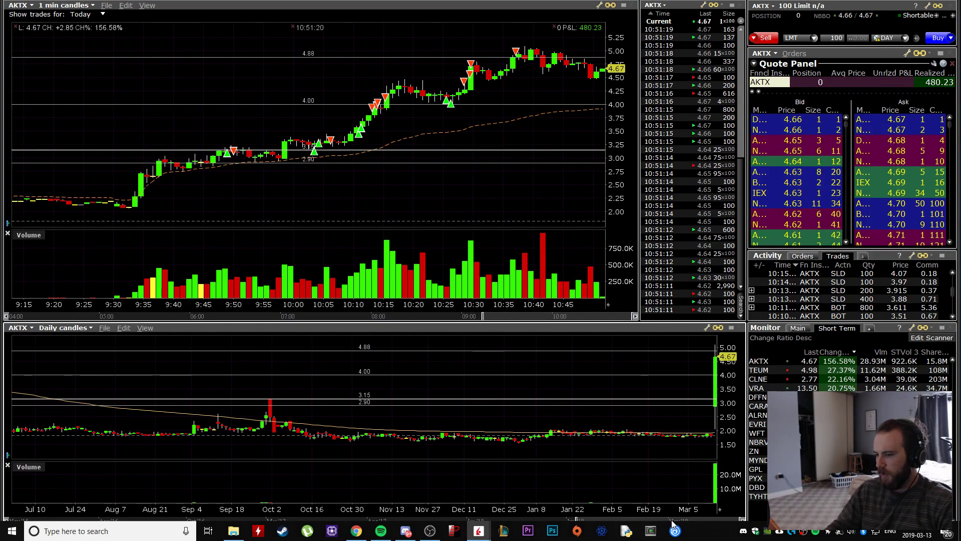
{"action": "scroll", "coordinate": [686, 382], "scroll_direction": "up", "scroll_amount": 3}
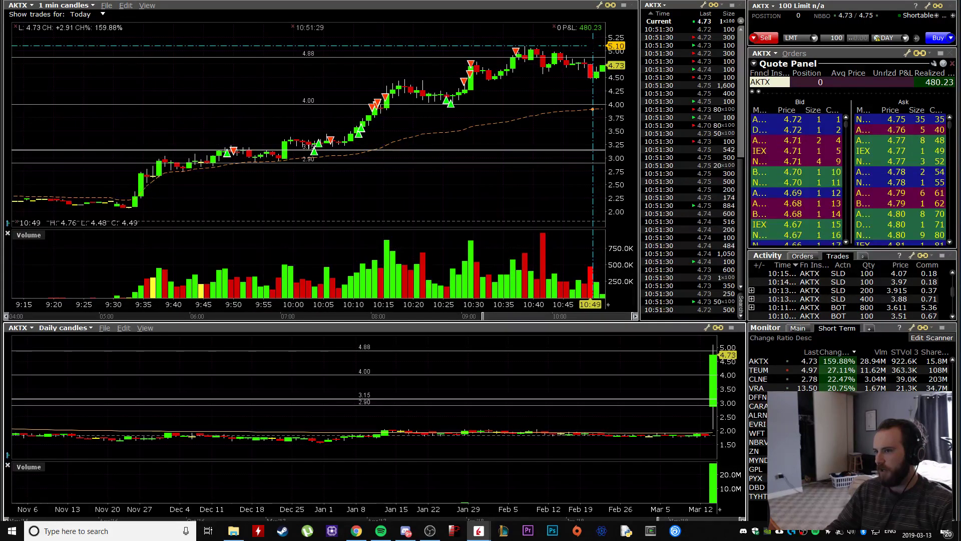
{"action": "scroll", "coordinate": [601, 62], "scroll_direction": "up", "scroll_amount": 5}
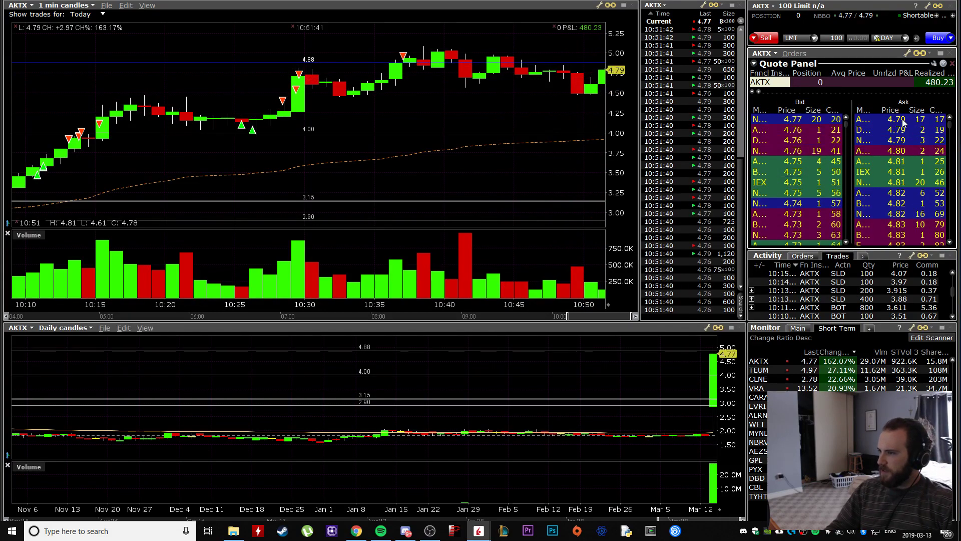
- Load TEUM in all linked windows and pan its chart to select the 4.72 level line
{"action": "left_click", "coordinate": [759, 370]}
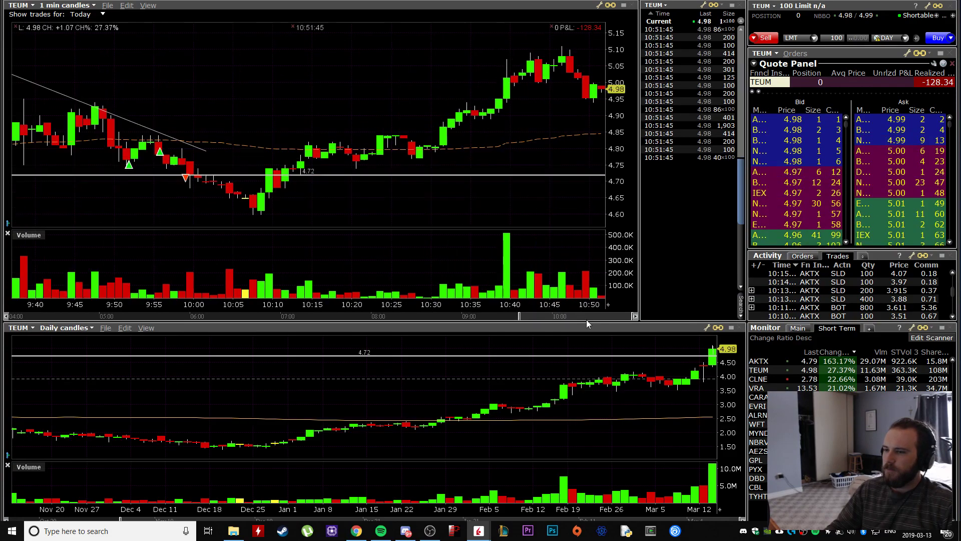
{"action": "left_click_drag", "start_coordinate": [586, 319], "coordinate": [530, 322]}
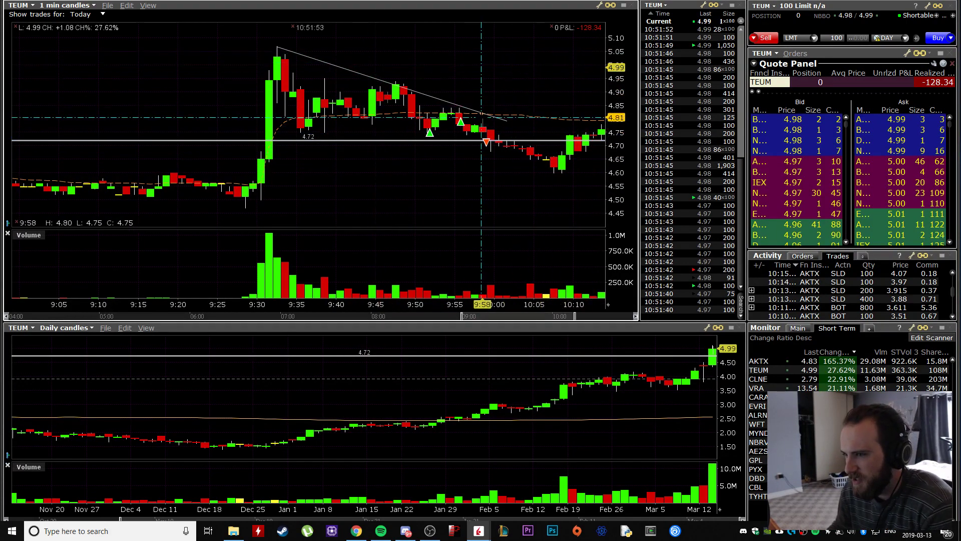
{"action": "left_click_drag", "start_coordinate": [551, 316], "coordinate": [509, 322]}
{"action": "scroll", "coordinate": [498, 280], "scroll_direction": "down", "scroll_amount": 3}
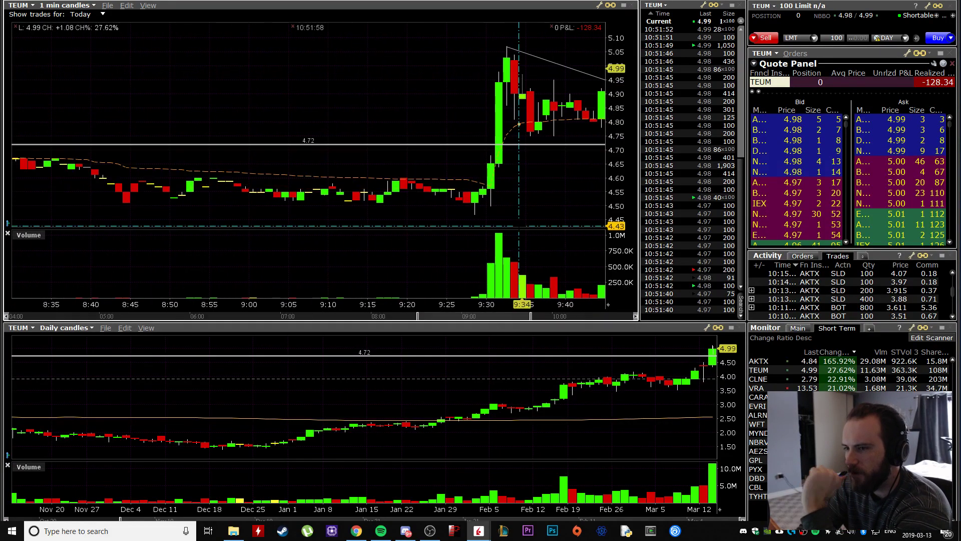
{"action": "left_click", "coordinate": [210, 129]}
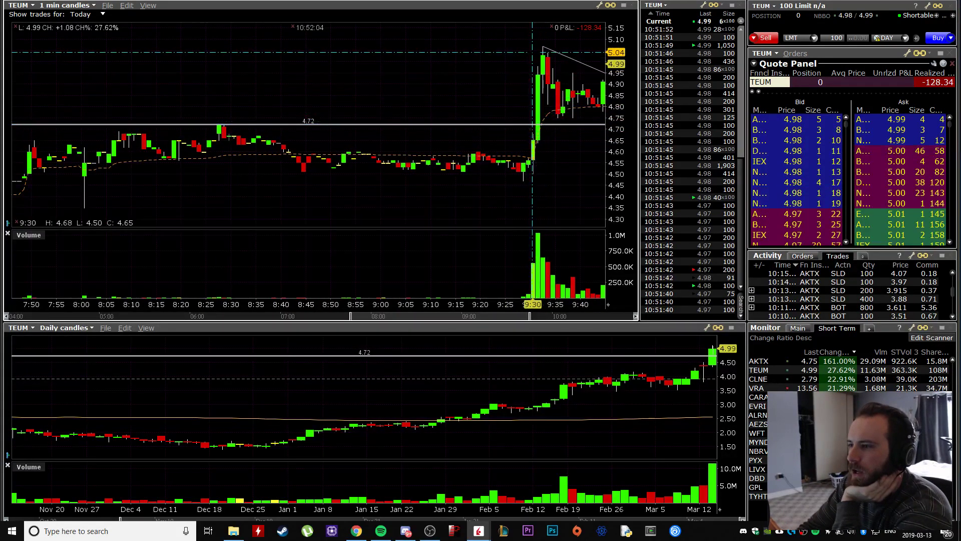
- Pan and zoom the TEUM 1-minute chart, then select its 4.72 level line
{"action": "left_click_drag", "start_coordinate": [510, 316], "coordinate": [529, 316]}
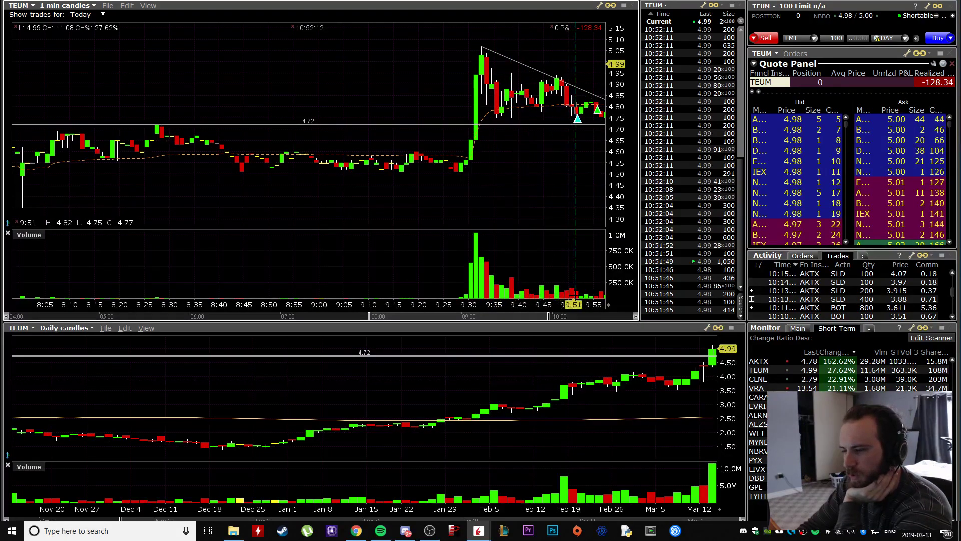
{"action": "scroll", "coordinate": [584, 361], "scroll_direction": "down", "scroll_amount": 3}
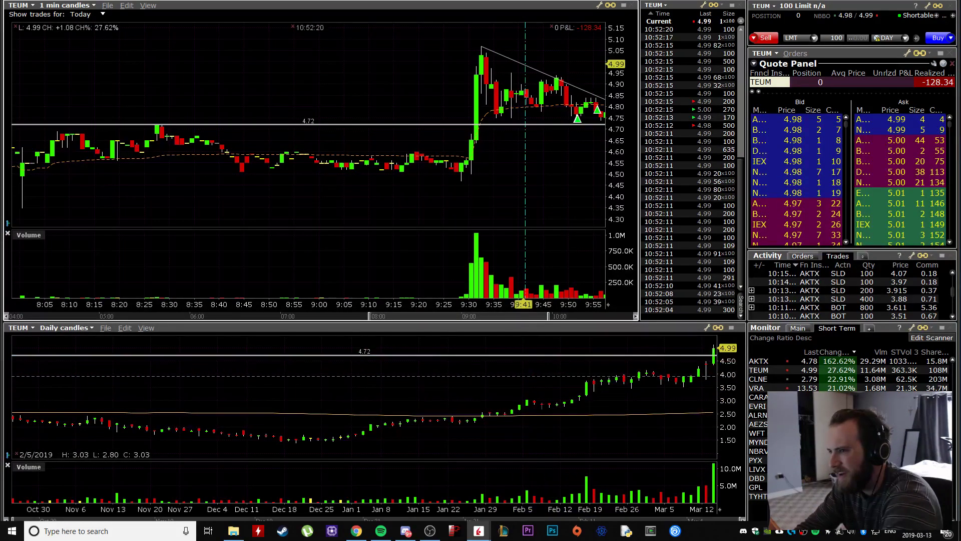
{"action": "mouse_move", "coordinate": [531, 318]}
{"action": "left_mouse_down"}
{"action": "mouse_move", "coordinate": [542, 318]}
{"action": "mouse_move", "coordinate": [533, 319]}
{"action": "left_mouse_up"}
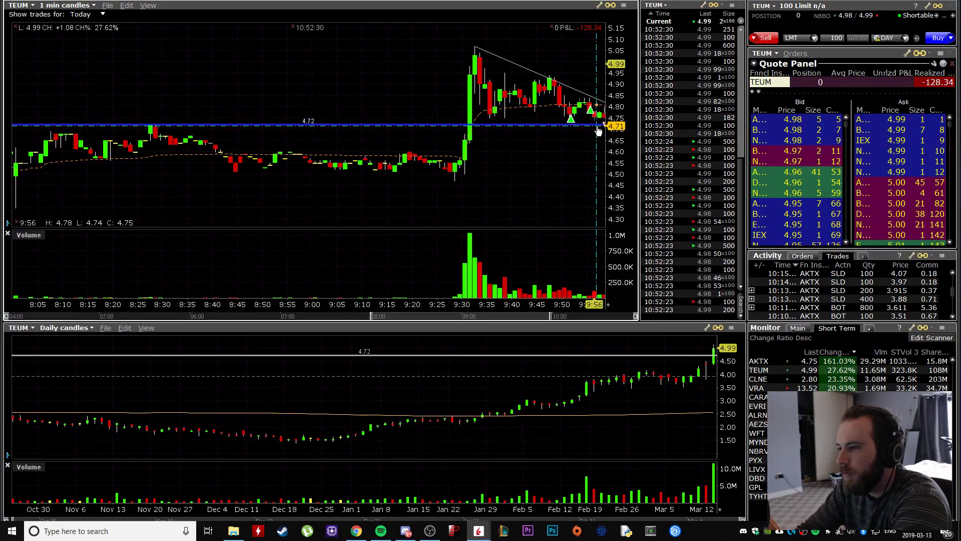
{"action": "left_click_drag", "start_coordinate": [527, 314], "coordinate": [532, 314]}
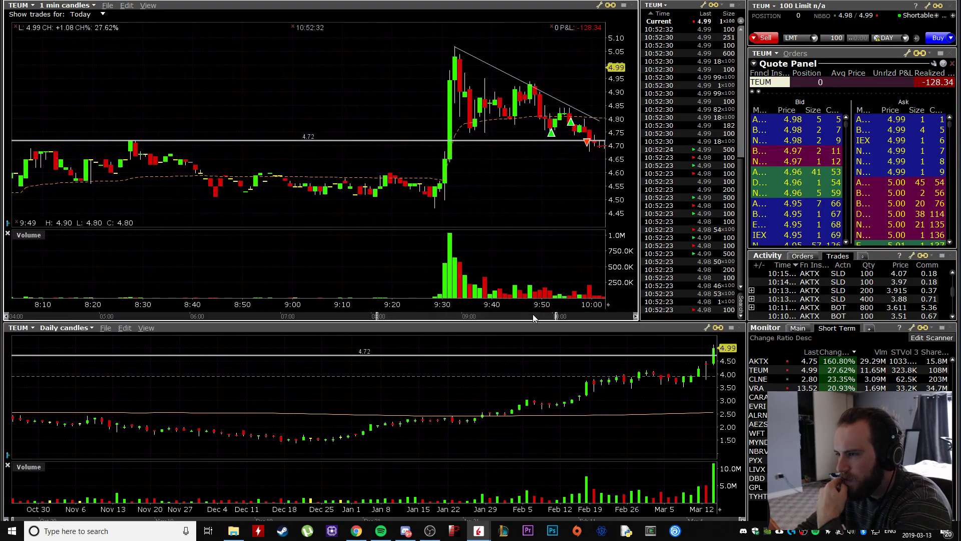
{"action": "scroll", "coordinate": [852, 290], "scroll_direction": "down", "scroll_amount": 5}
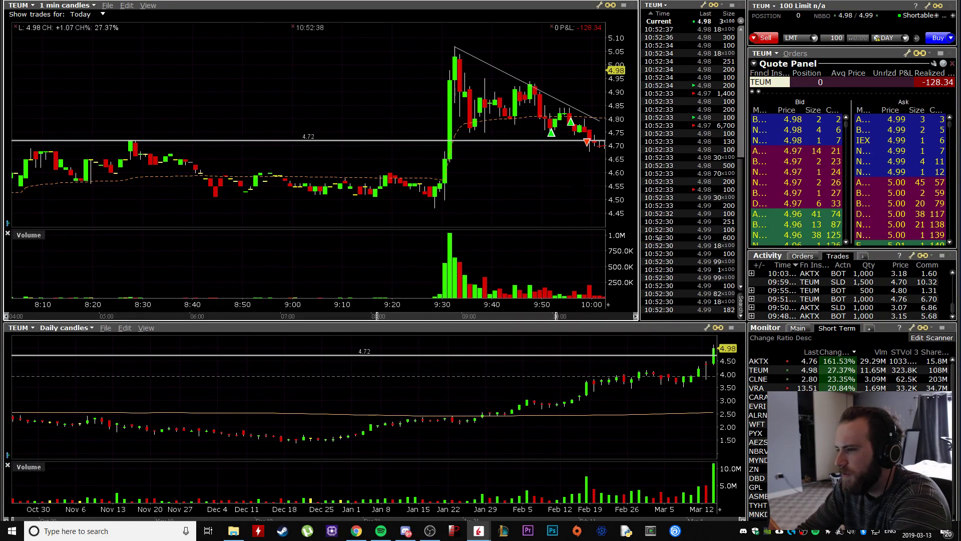
{"action": "scroll", "coordinate": [450, 175], "scroll_direction": "up", "scroll_amount": 3}
{"action": "left_click", "coordinate": [312, 141]}
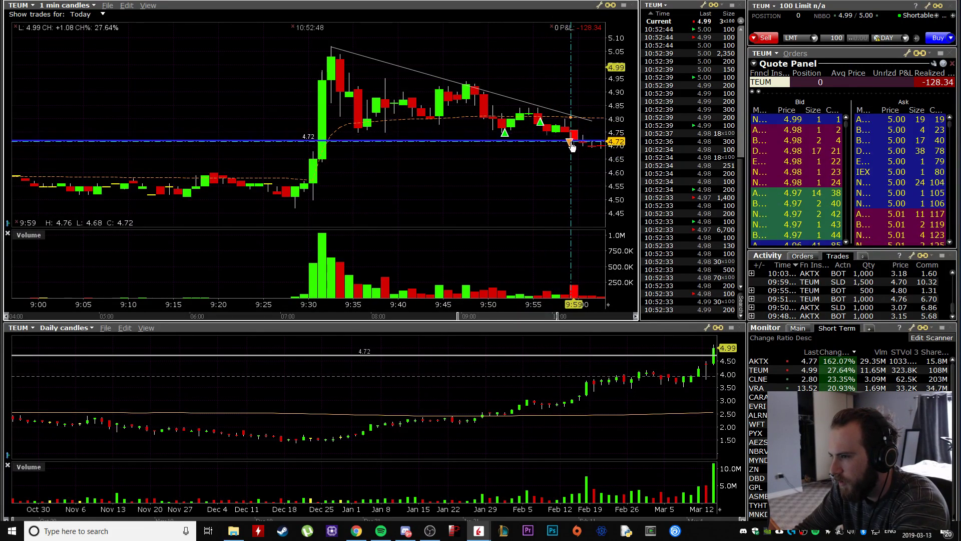
- Check the falling trendline's percent change on the TEUM 1-minute chart, back to 5:30 premarket
{"action": "left_click_drag", "start_coordinate": [491, 317], "coordinate": [555, 317]}
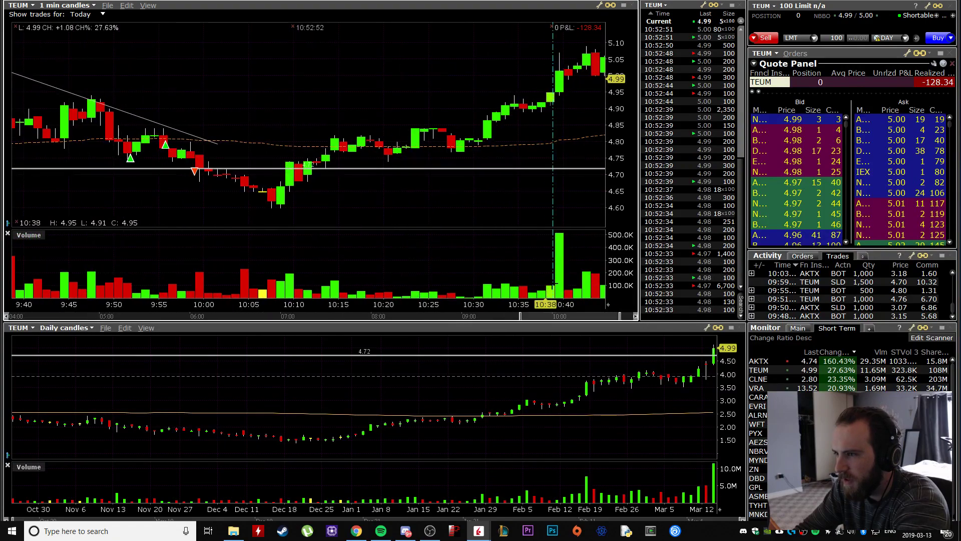
{"action": "scroll", "coordinate": [553, 290], "scroll_direction": "down", "scroll_amount": 2}
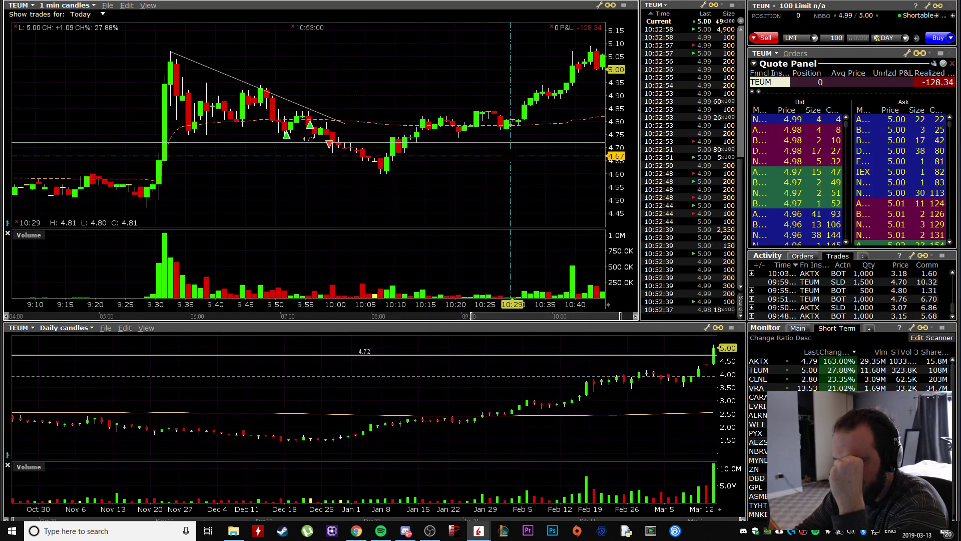
{"action": "left_click_drag", "start_coordinate": [575, 317], "coordinate": [589, 316]}
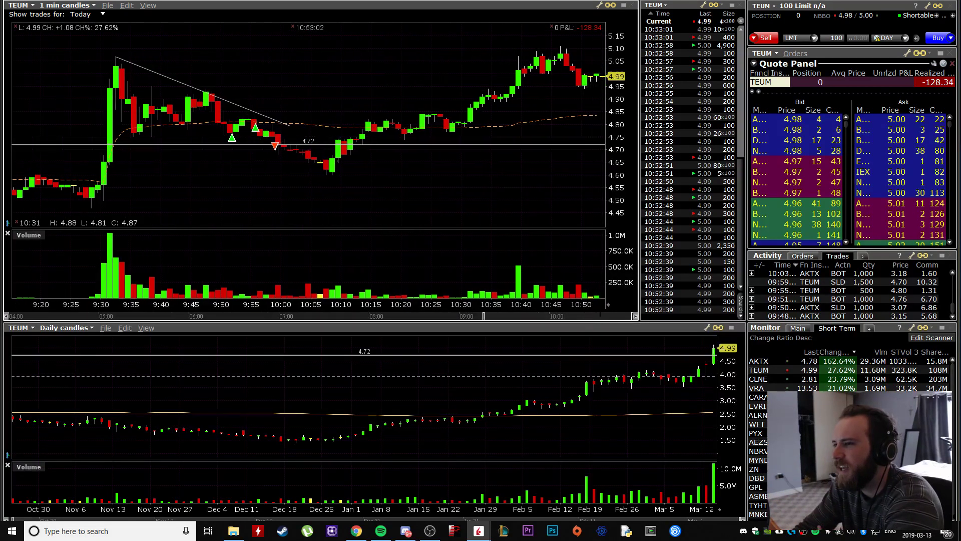
{"action": "scroll", "coordinate": [352, 218], "scroll_direction": "down", "scroll_amount": 2}
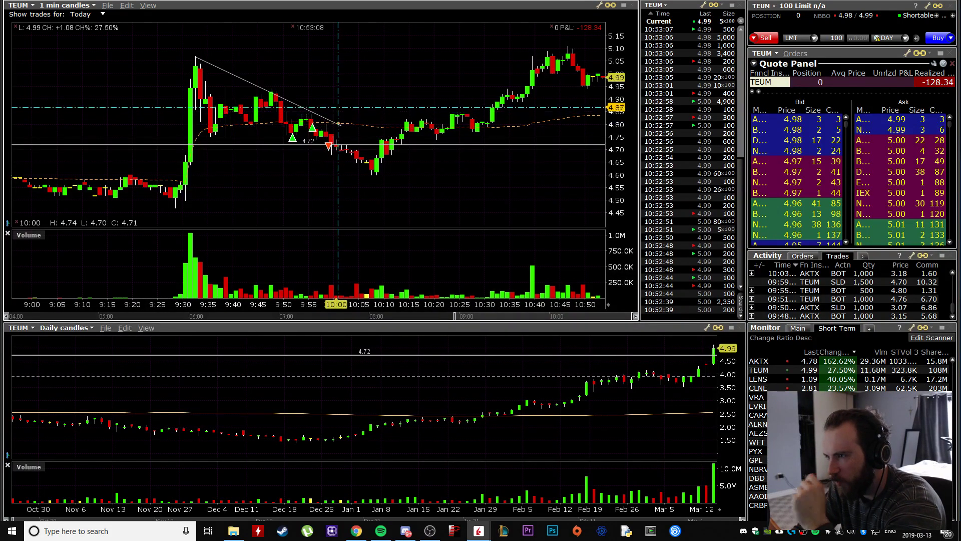
{"action": "left_click", "coordinate": [335, 124]}
{"action": "left_click", "coordinate": [336, 129]}
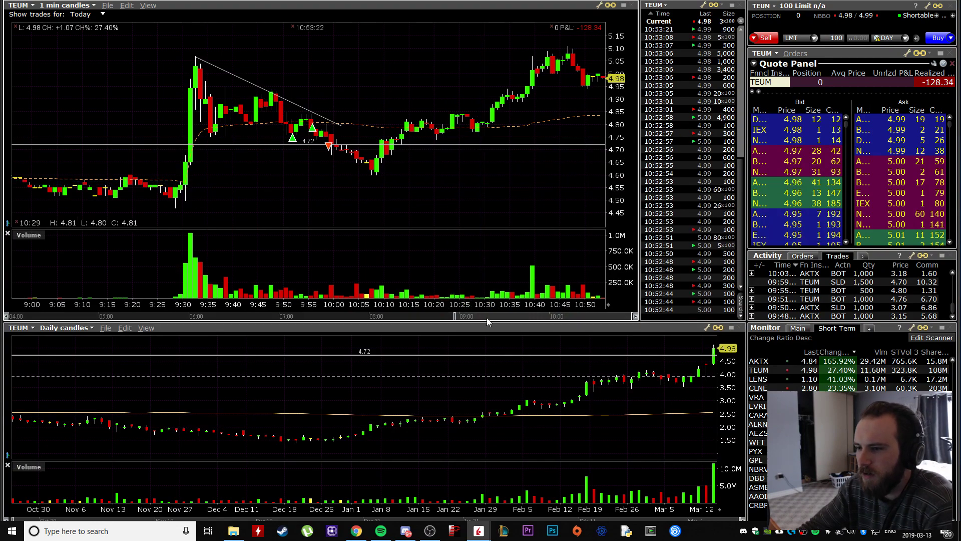
{"action": "left_click_drag", "start_coordinate": [487, 317], "coordinate": [426, 319]}
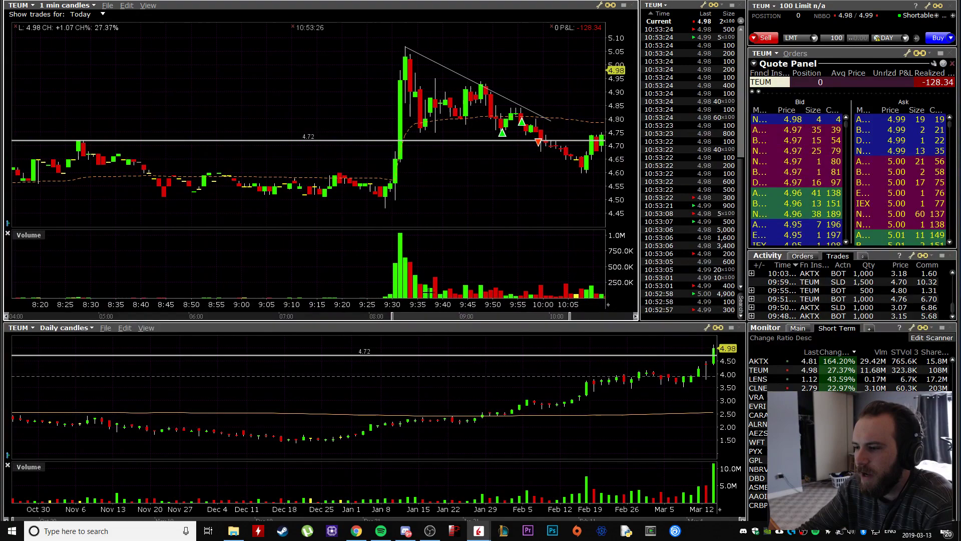
{"action": "scroll", "coordinate": [456, 179], "scroll_direction": "down", "scroll_amount": 3}
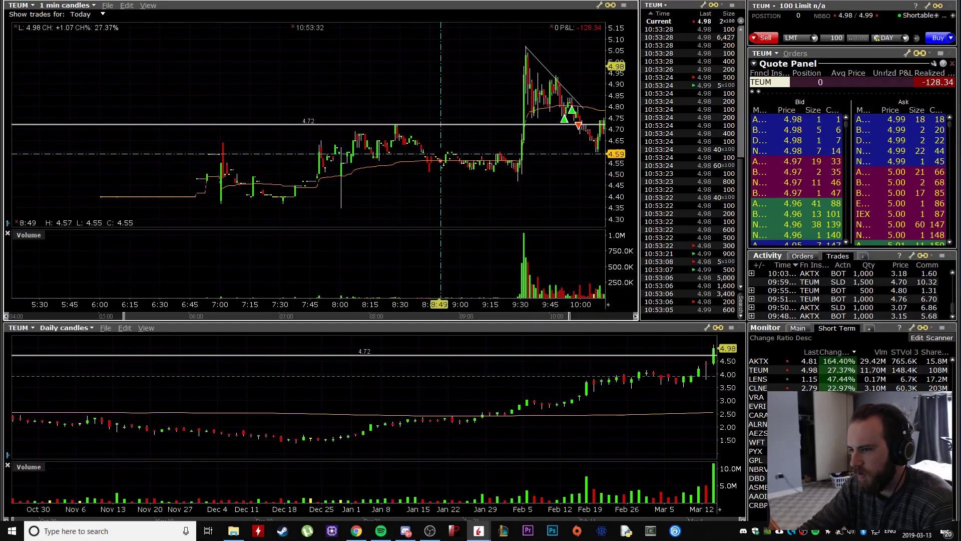
- Add a horizontal level line at 4.60 on TEUM's 1-minute chart, viewing roughly 9:15–10:45
{"action": "left_click", "coordinate": [124, 6]}
{"action": "left_click", "coordinate": [165, 83]}
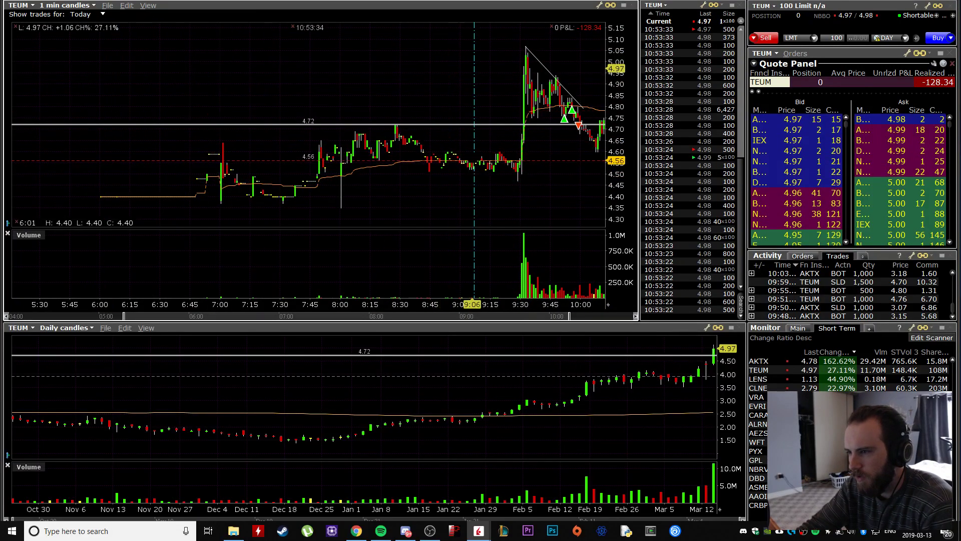
{"action": "left_click", "coordinate": [478, 152]}
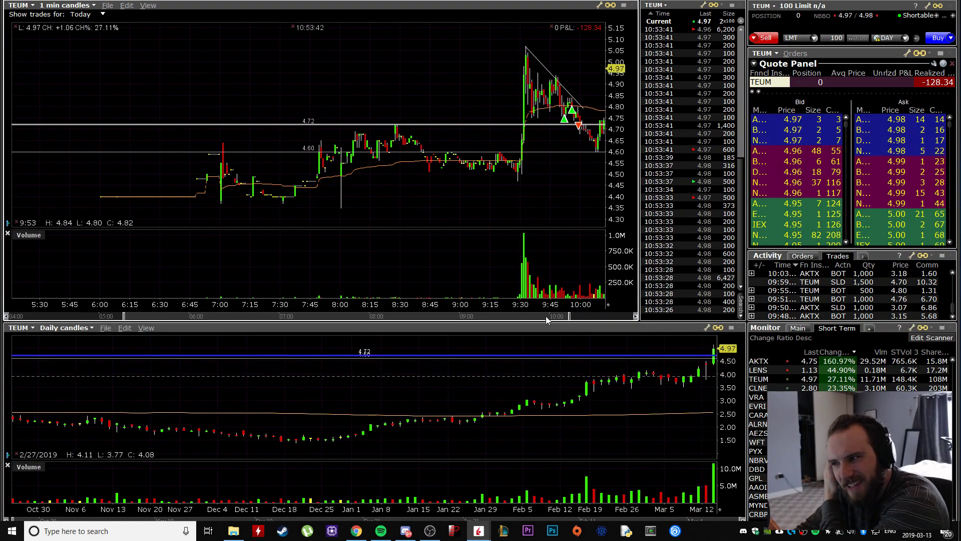
{"action": "left_click_drag", "start_coordinate": [541, 320], "coordinate": [592, 316]}
{"action": "scroll", "coordinate": [511, 300], "scroll_direction": "up", "scroll_amount": 3}
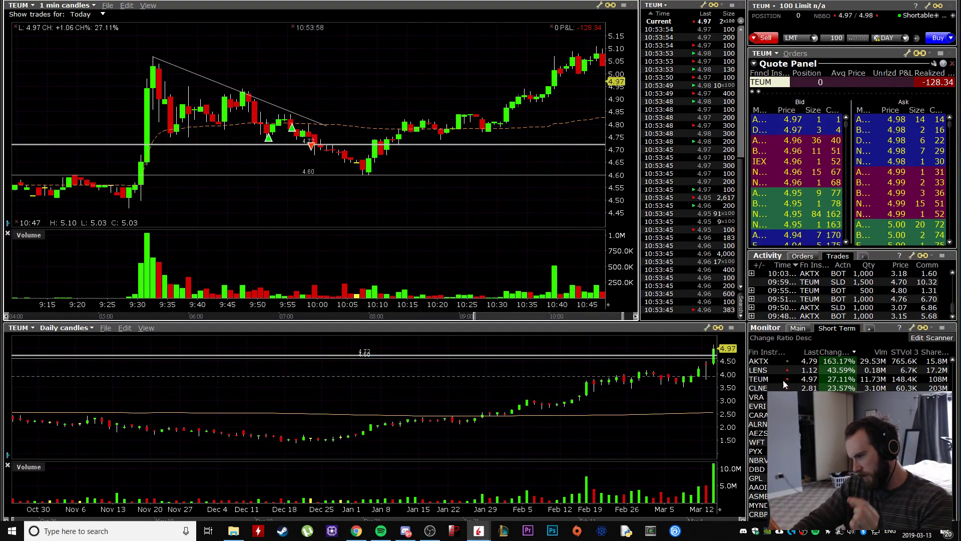
- Cycle the linked windows through AKTX, LENS and TEUM, ending back on AKTX
{"action": "left_click", "coordinate": [771, 361]}
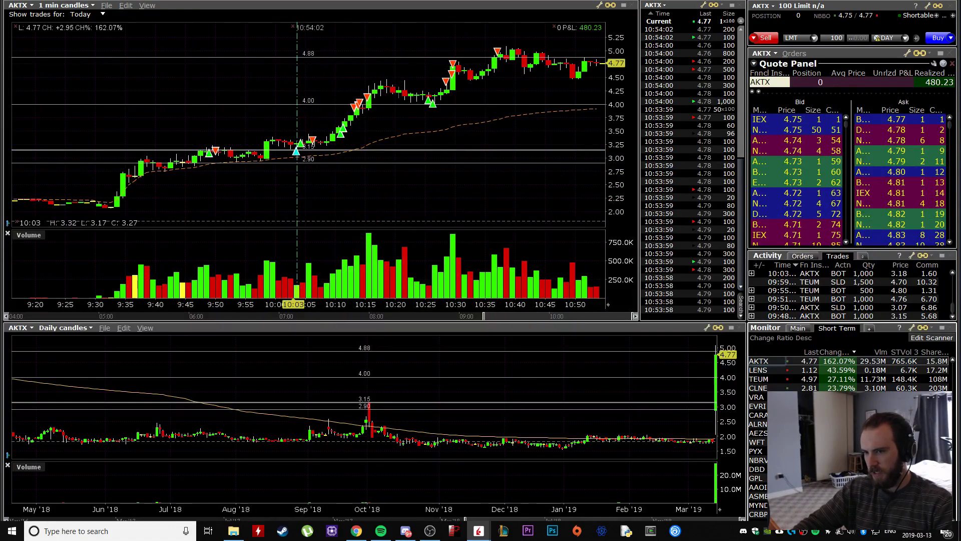
{"action": "left_click", "coordinate": [761, 370]}
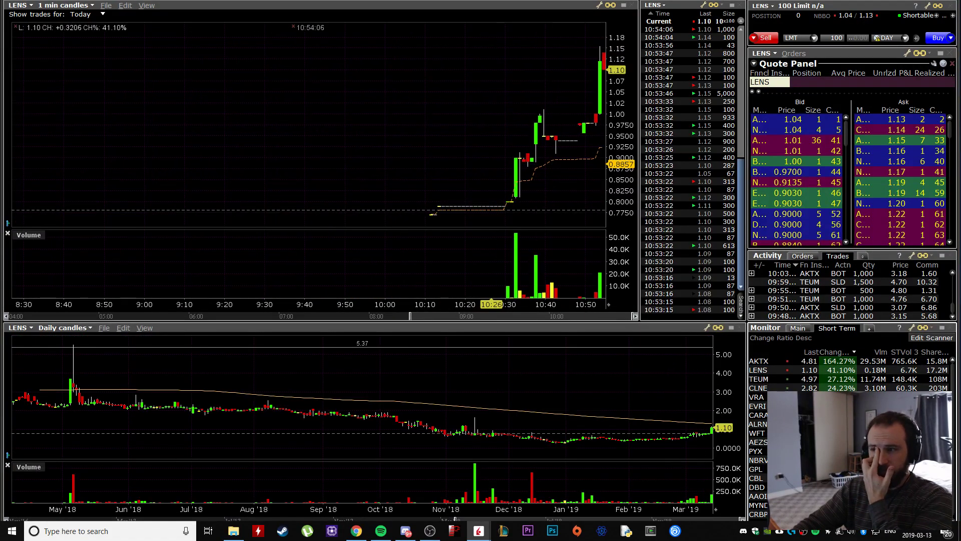
{"action": "left_click", "coordinate": [768, 380]}
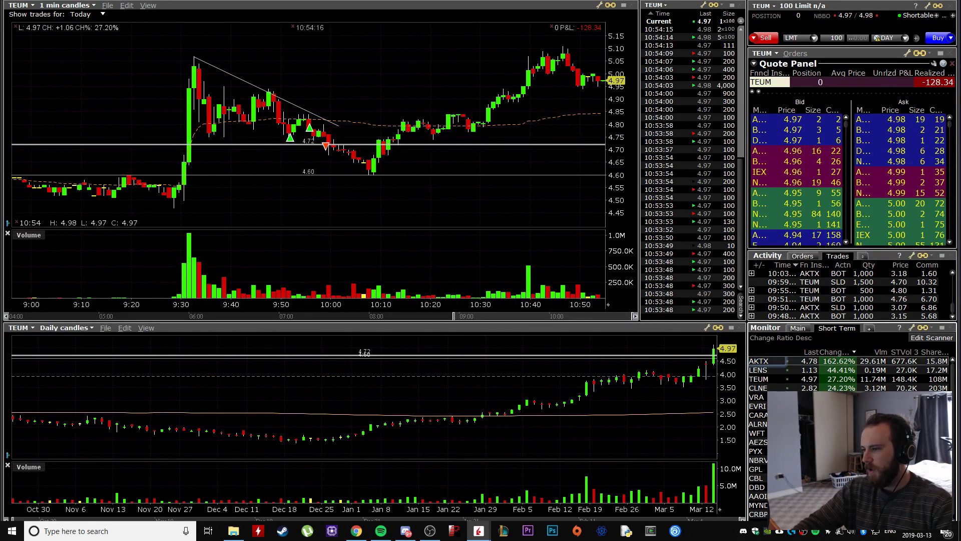
{"action": "left_click", "coordinate": [759, 360]}
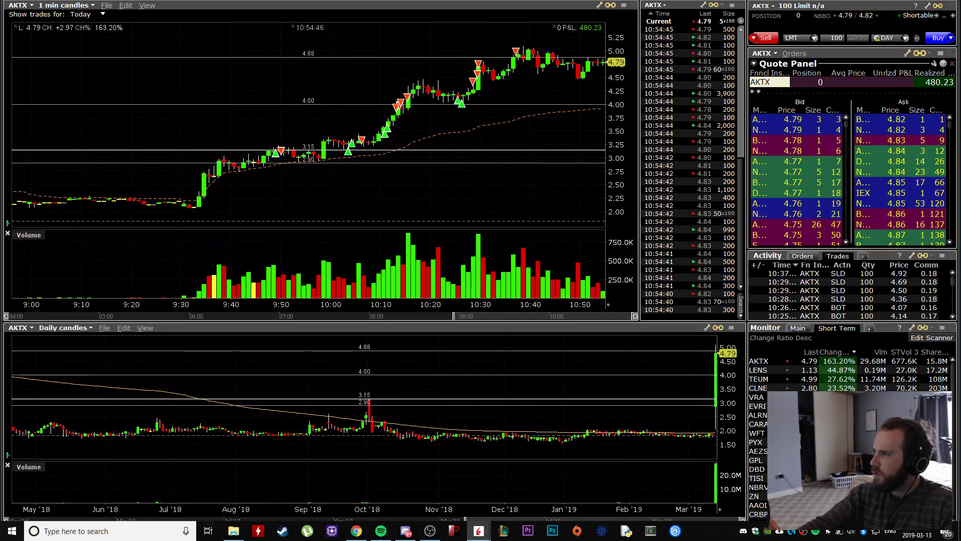
- Bring TEUM back and extend its 1-minute downtrend line past about 10:20
{"action": "left_click", "coordinate": [758, 379]}
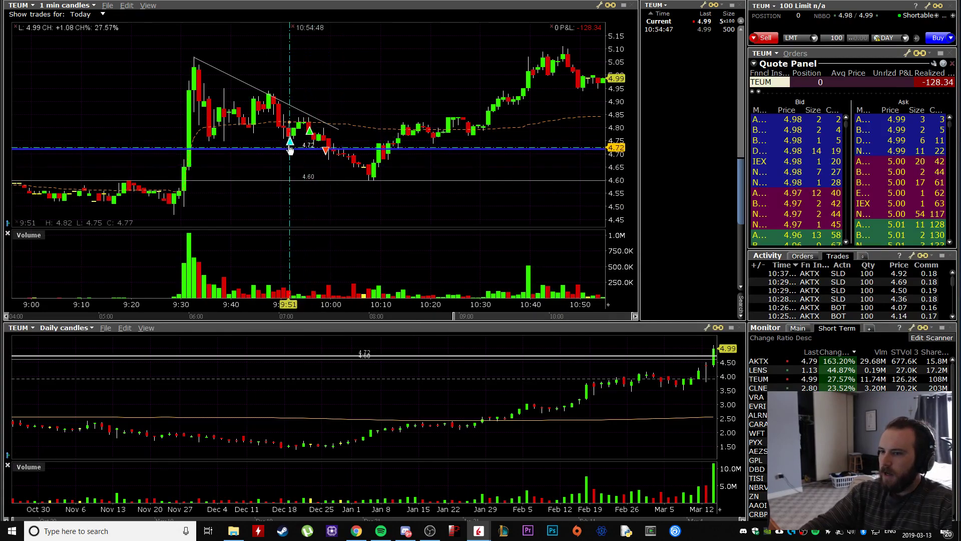
{"action": "right_click", "coordinate": [222, 72]}
{"action": "left_click", "coordinate": [223, 72]}
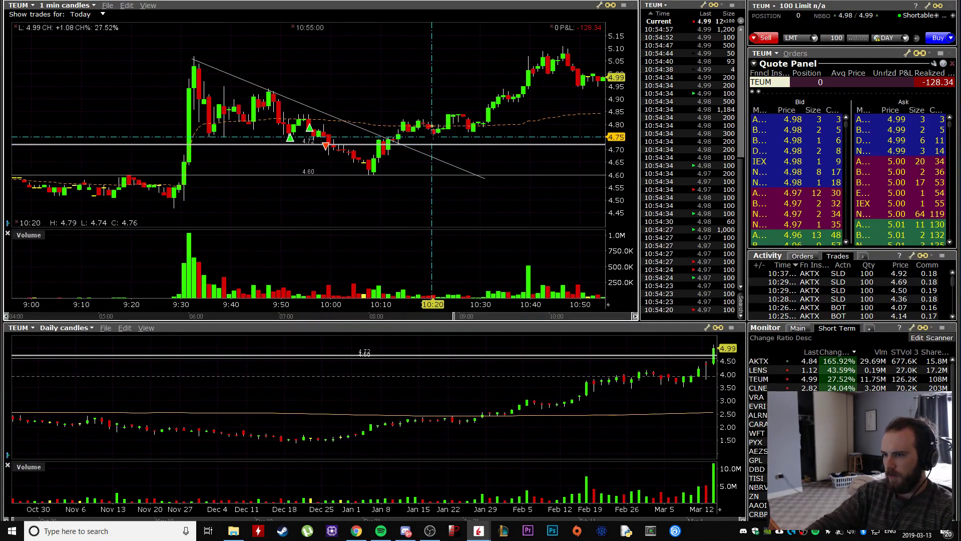
{"action": "left_click_drag", "start_coordinate": [556, 315], "coordinate": [506, 317]}
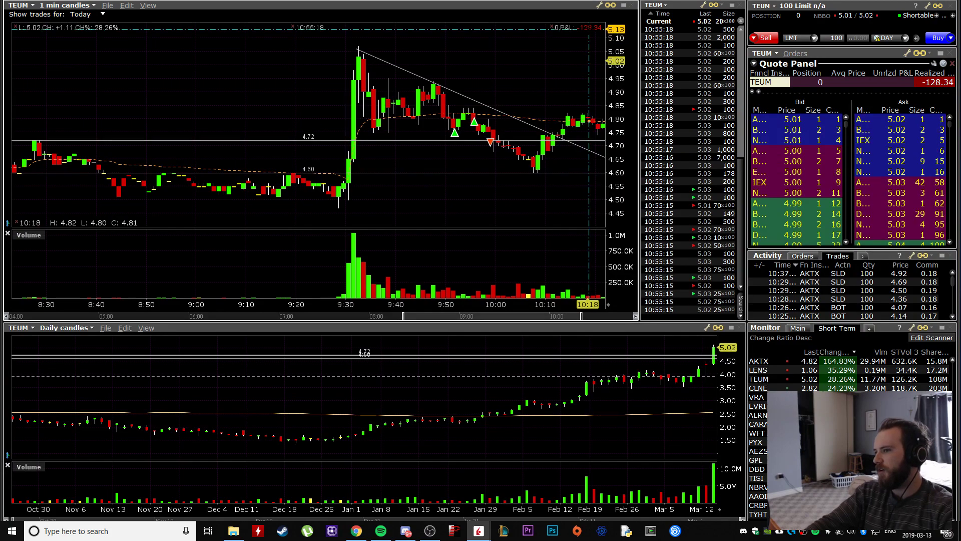
{"action": "left_click_drag", "start_coordinate": [551, 317], "coordinate": [553, 318]}
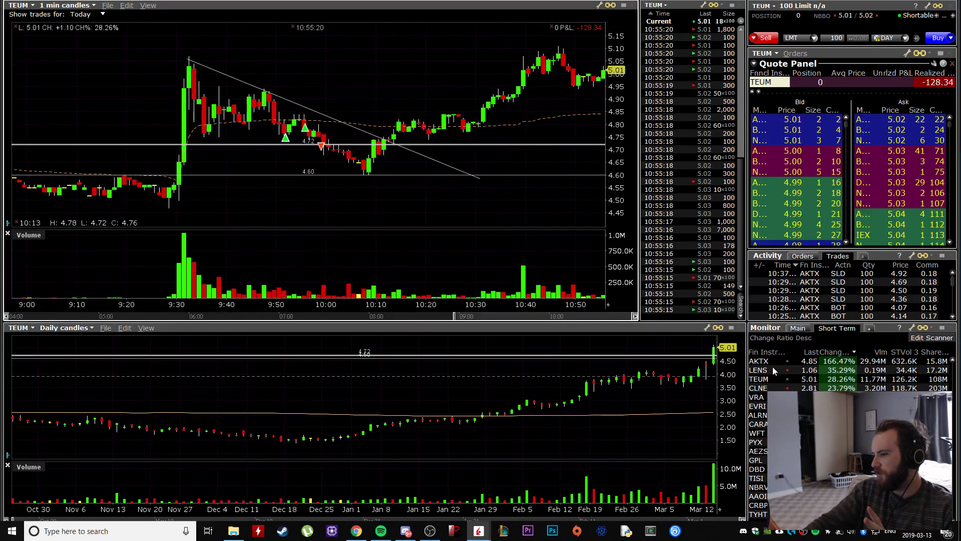
- Switch to AKTX and zoom its 1-minute chart on the 9:45–10:12 push from 3.15 toward 4.00
{"action": "left_click", "coordinate": [758, 360]}
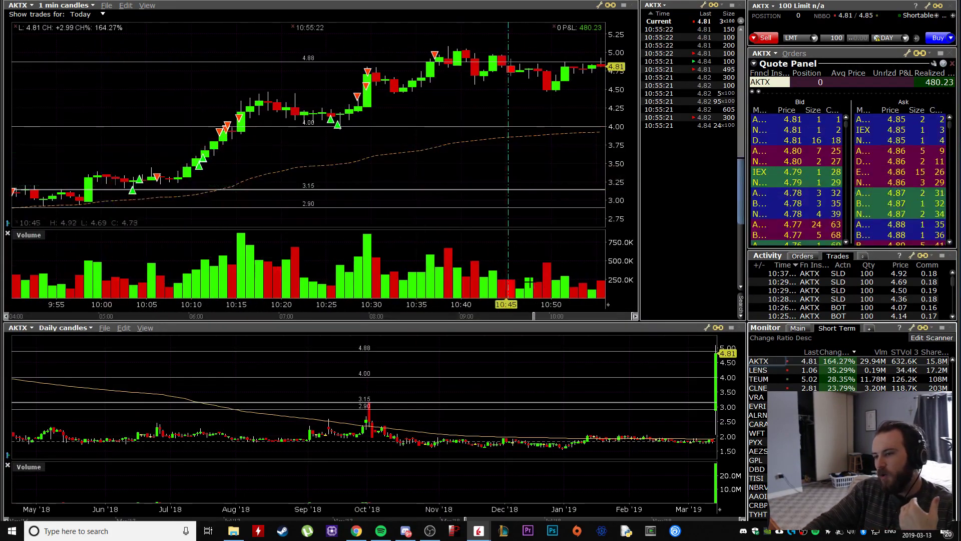
{"action": "left_click_drag", "start_coordinate": [574, 316], "coordinate": [491, 321]}
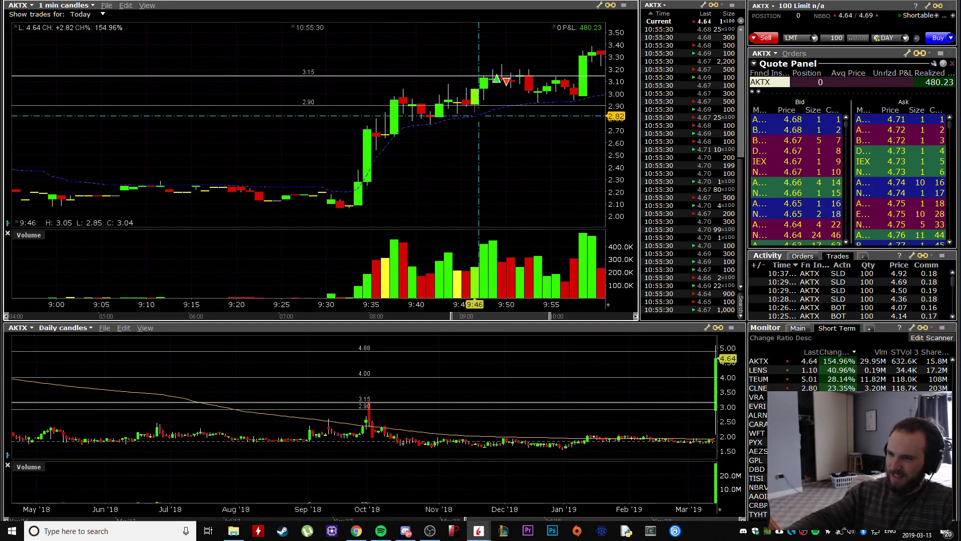
{"action": "scroll", "coordinate": [500, 150], "scroll_direction": "up", "scroll_amount": 3}
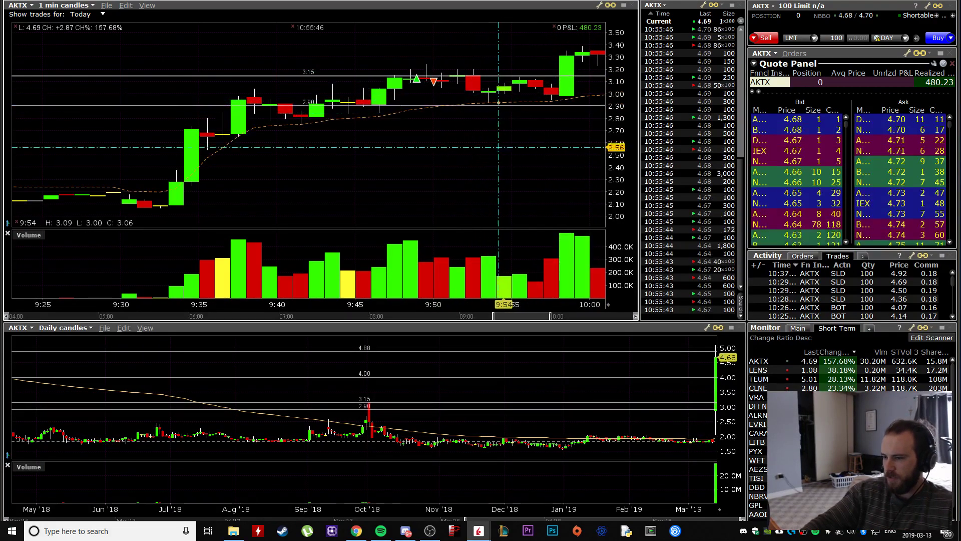
{"action": "left_click_drag", "start_coordinate": [509, 318], "coordinate": [528, 317]}
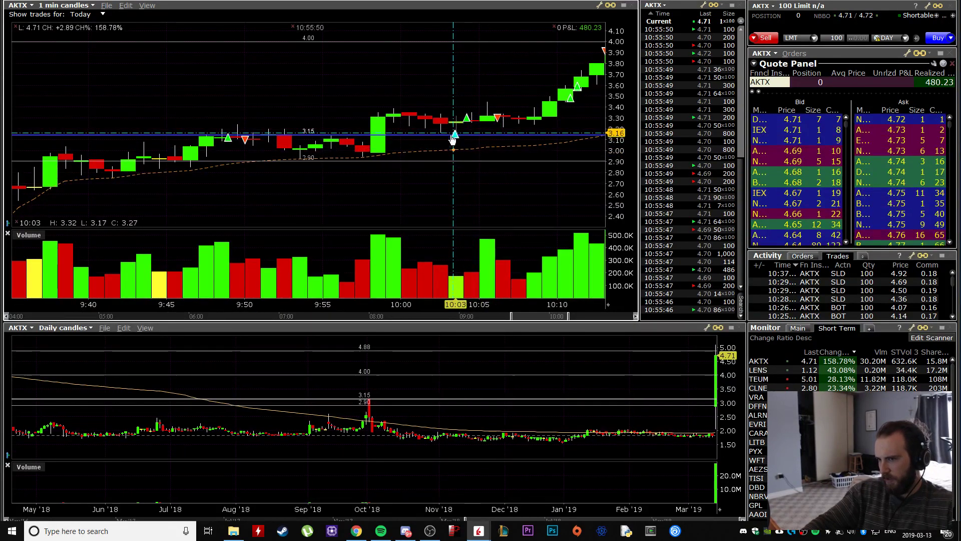
{"action": "scroll", "coordinate": [456, 138], "scroll_direction": "up", "scroll_amount": 1}
{"action": "scroll", "coordinate": [396, 136], "scroll_direction": "down", "scroll_amount": 1}
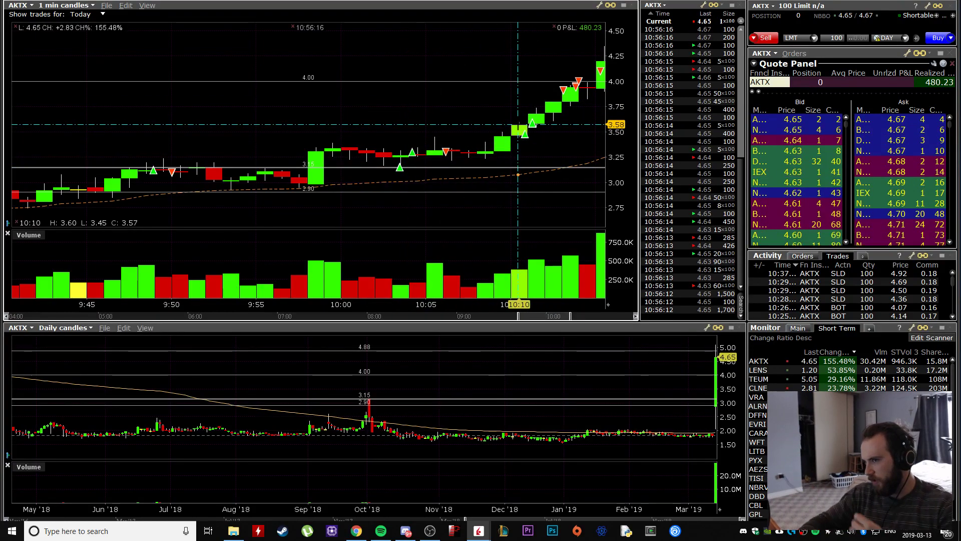
{"action": "left_click_drag", "start_coordinate": [556, 316], "coordinate": [570, 316]}
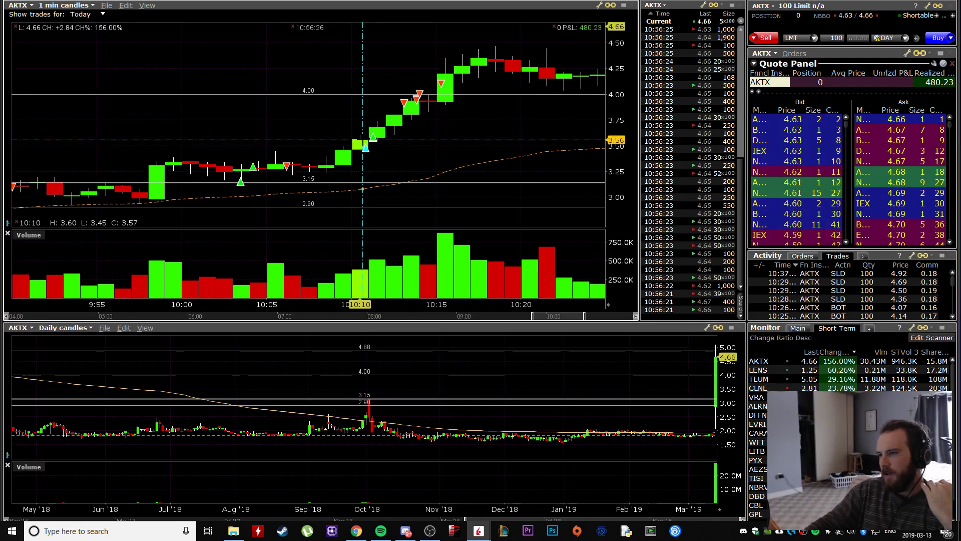
{"action": "scroll", "coordinate": [363, 140], "scroll_direction": "down", "scroll_amount": 3}
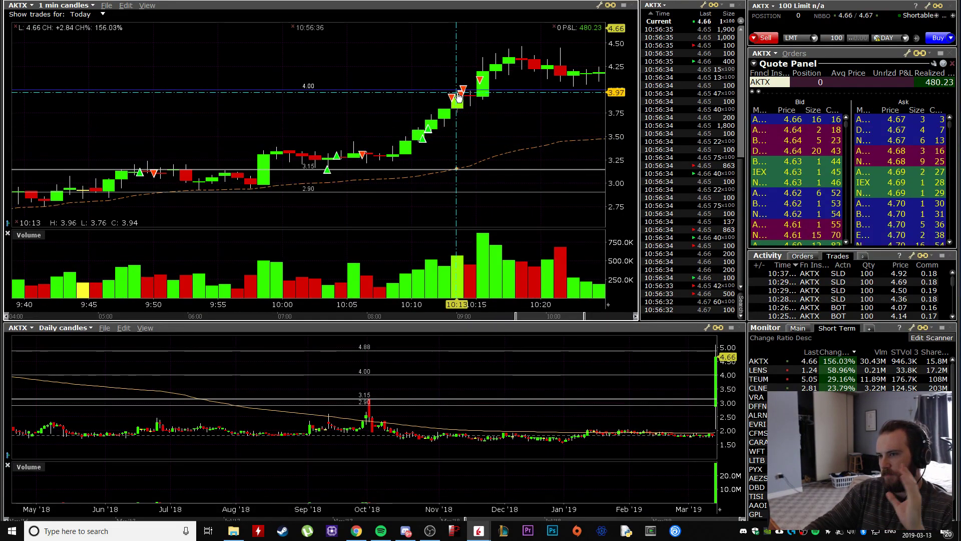
{"action": "scroll", "coordinate": [532, 115], "scroll_direction": "down", "scroll_amount": 3}
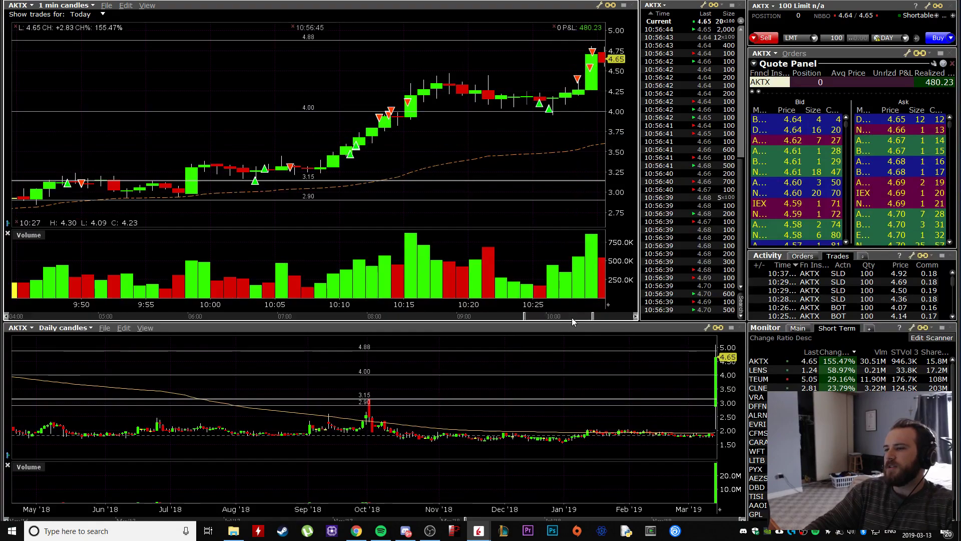
{"action": "left_click_drag", "start_coordinate": [571, 317], "coordinate": [600, 317]}
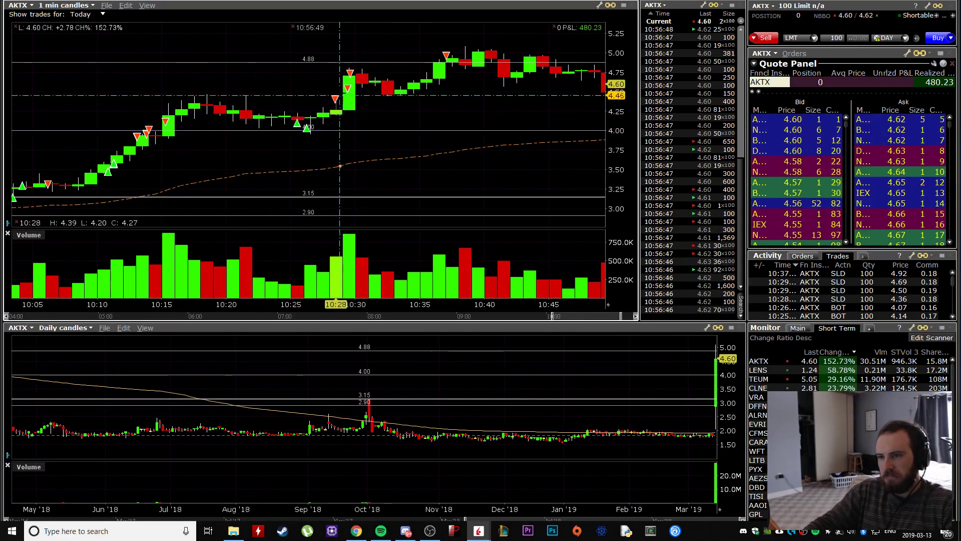
{"action": "left_click_drag", "start_coordinate": [577, 319], "coordinate": [441, 318]}
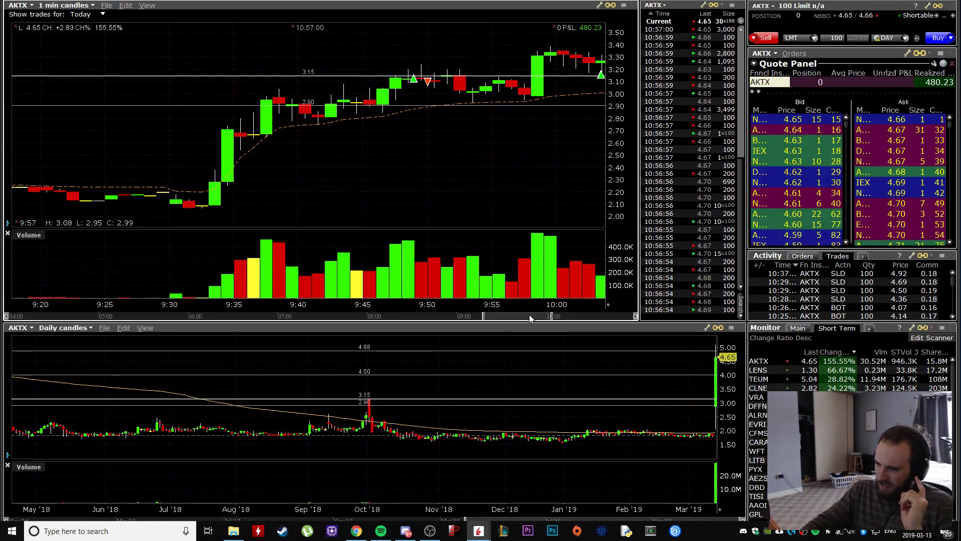
{"action": "left_click_drag", "start_coordinate": [534, 317], "coordinate": [543, 312]}
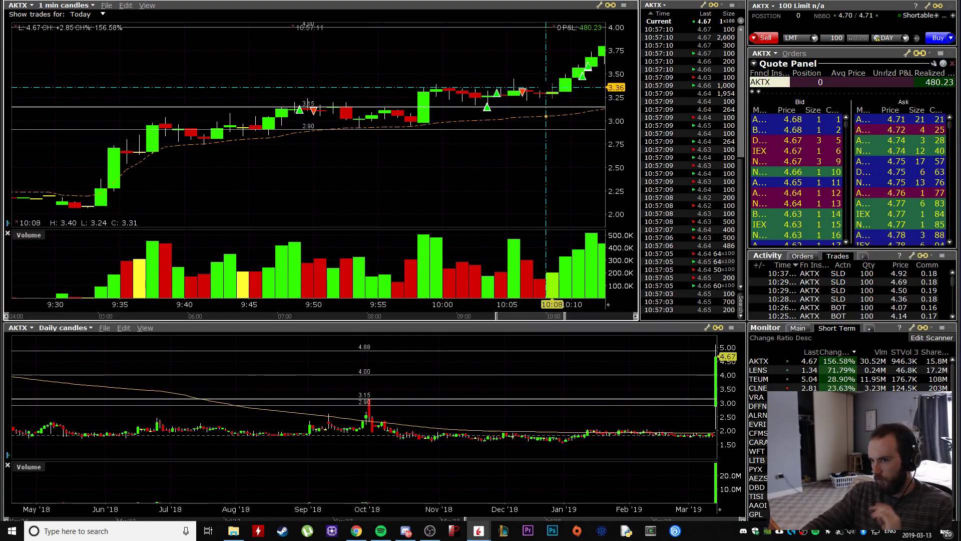
{"action": "left_click_drag", "start_coordinate": [552, 316], "coordinate": [563, 316]}
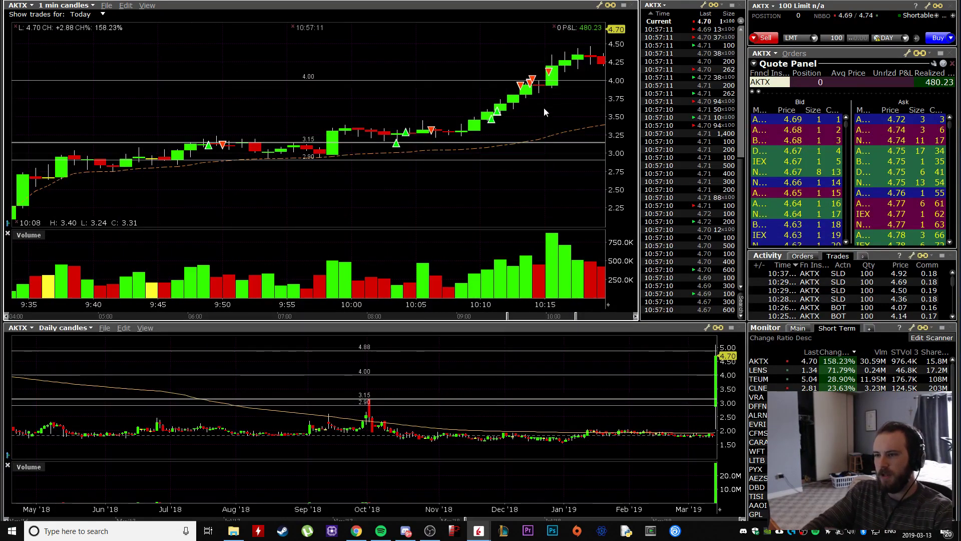
{"action": "scroll", "coordinate": [544, 109], "scroll_direction": "down", "scroll_amount": 2}
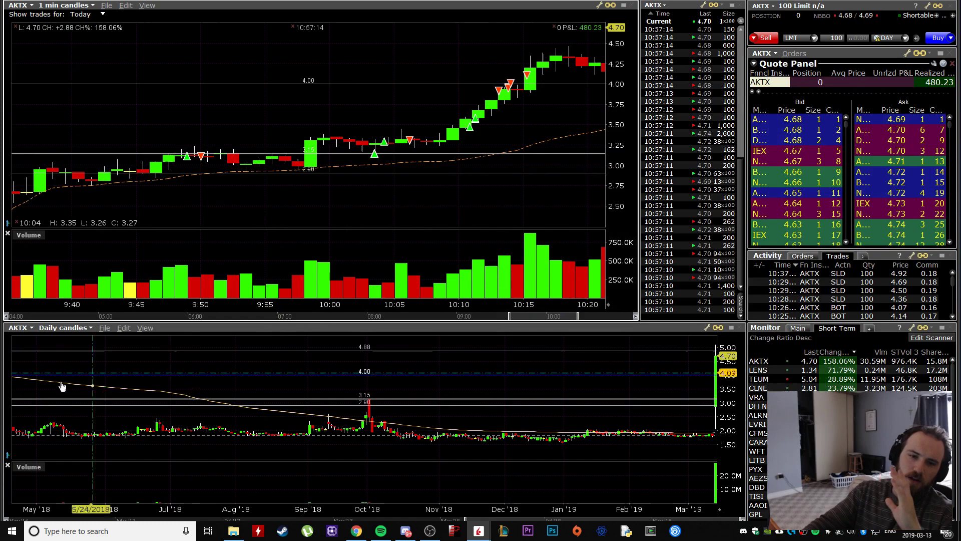